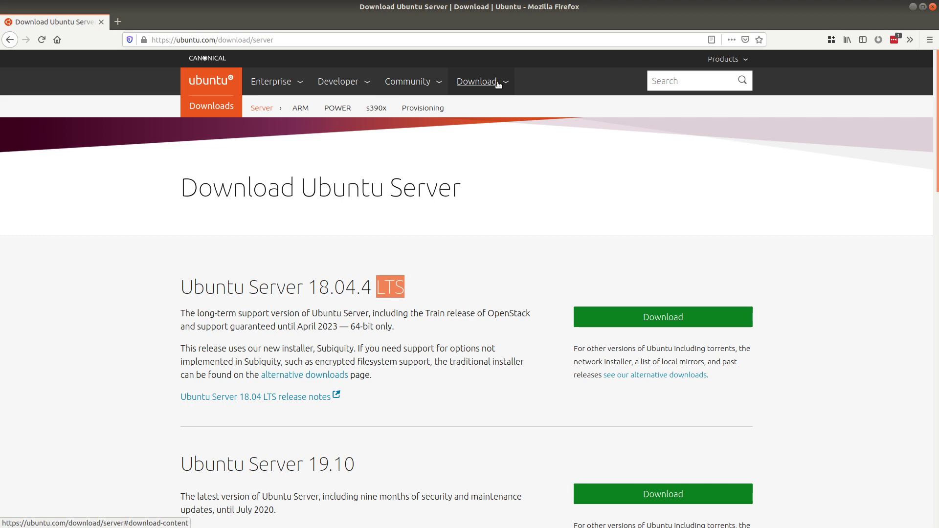
# Request the Ubuntu Server 18.04 LTS download from the Ubuntu website and dismiss the save prompt for the ISO
pyautogui.click(495, 83)
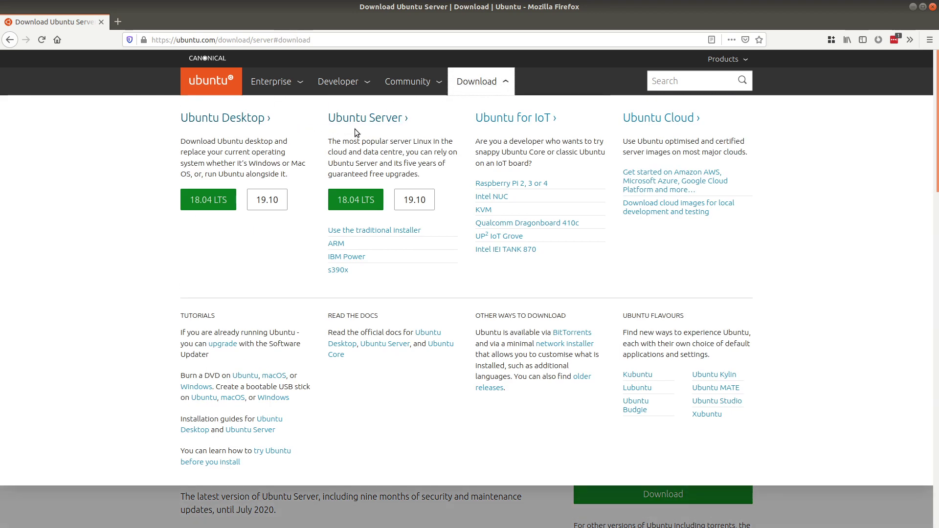
pyautogui.click(357, 201)
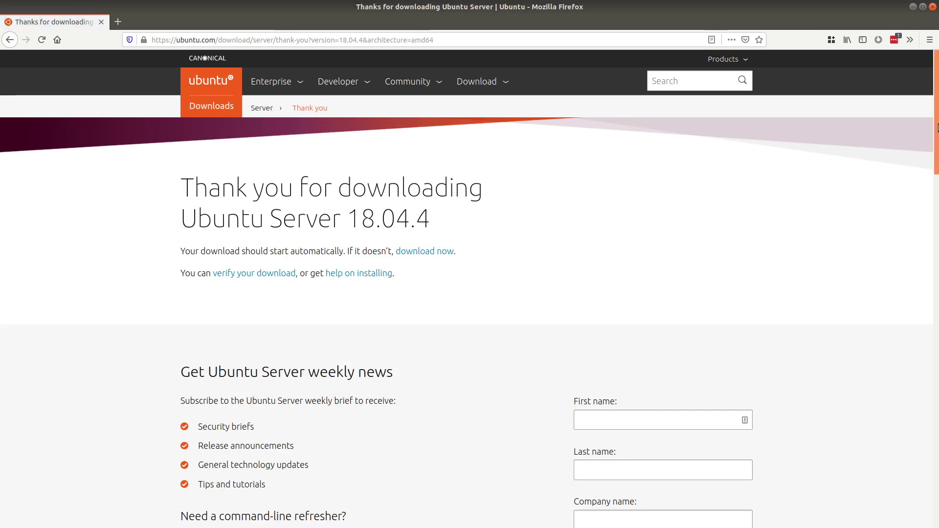
pyautogui.scroll(-5, 935, 147)
pyautogui.scroll(-3, 937, 183)
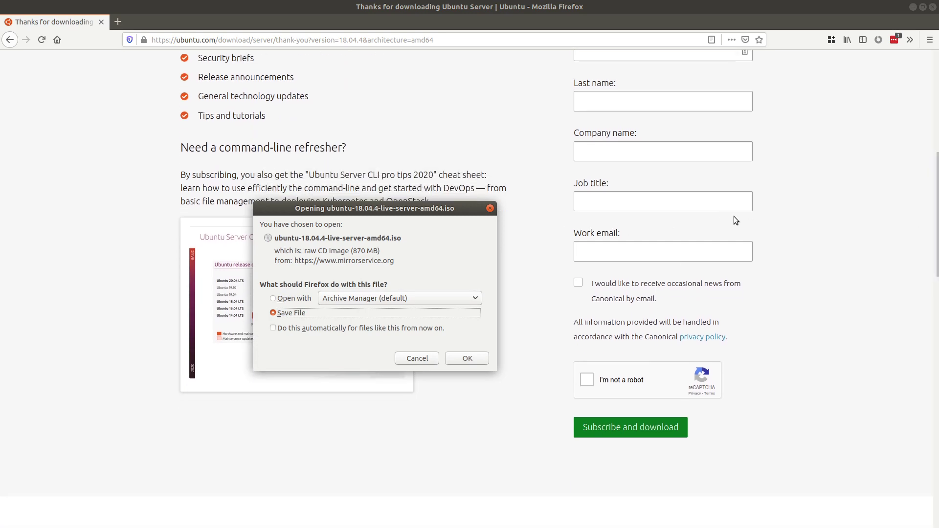
pyautogui.moveTo(937, 191)
pyautogui.mouseDown()
pyautogui.moveTo(937, 286)
pyautogui.moveTo(936, 201)
pyautogui.mouseUp()
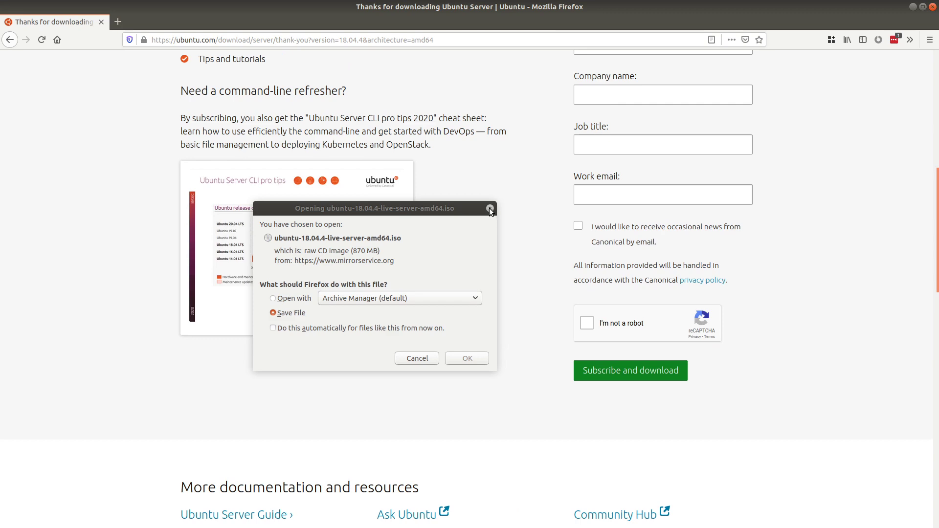
pyautogui.click(490, 208)
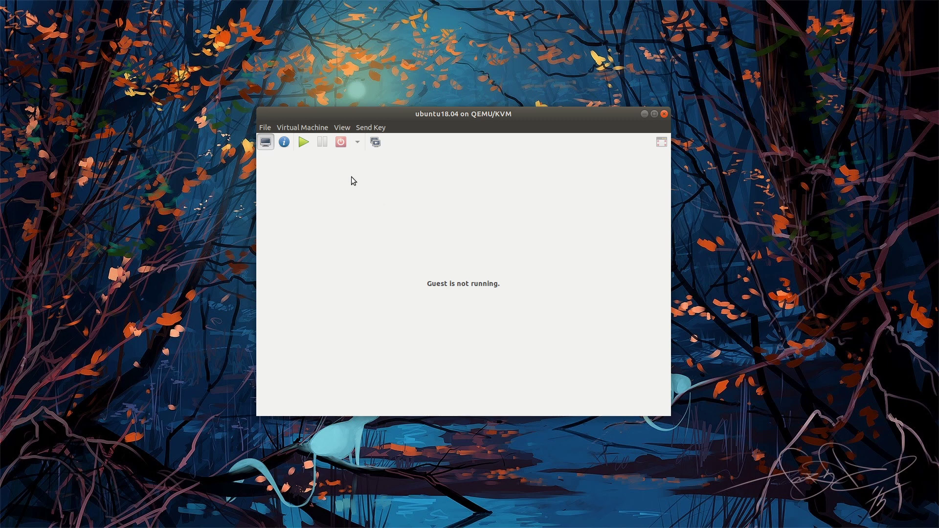
# In the ubuntu18.04 virtual machine's details, examine the IDE CDROM 1 source image and the boot device order
pyautogui.click(284, 143)
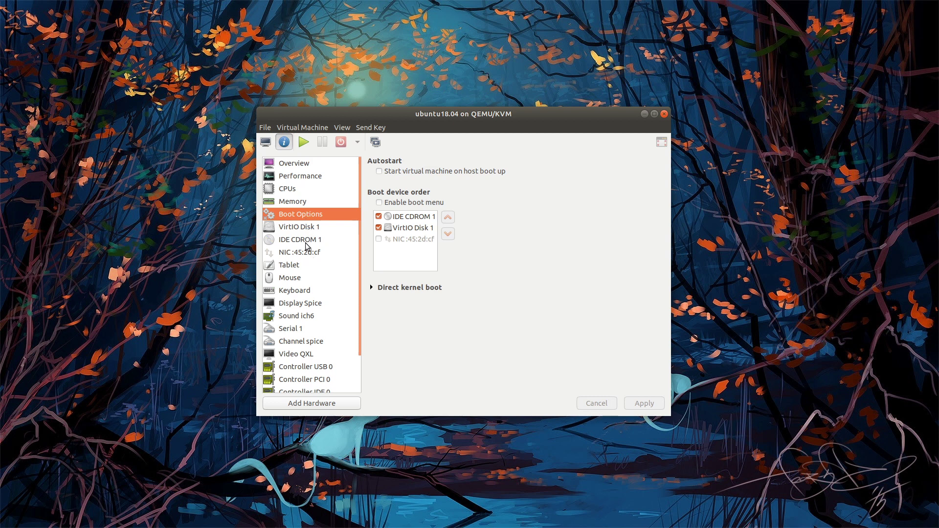
pyautogui.click(296, 241)
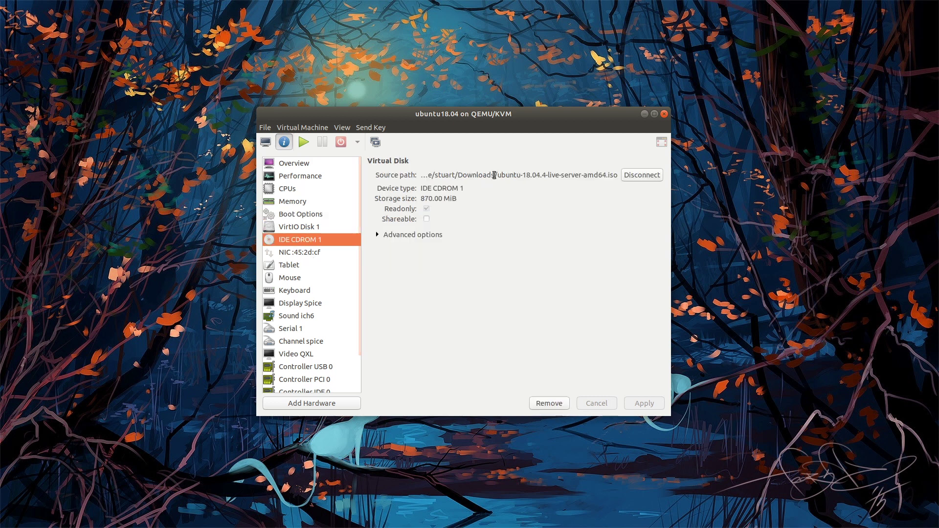
pyautogui.moveTo(497, 175); pyautogui.dragTo(621, 175)
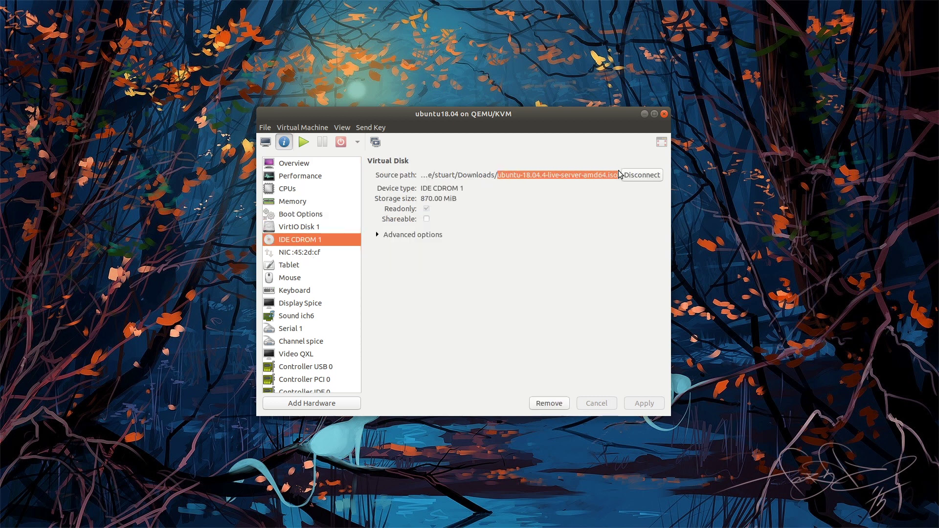
pyautogui.doubleClick(446, 189)
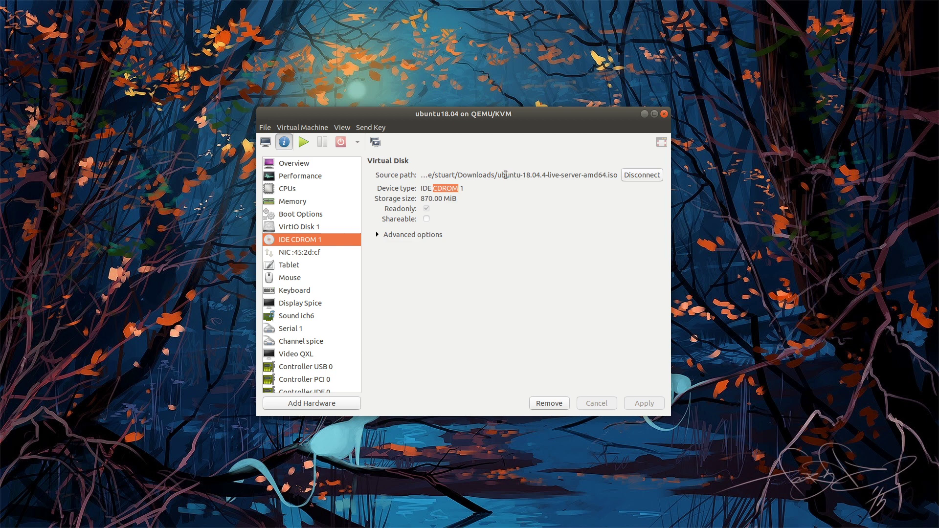
pyautogui.moveTo(501, 175); pyautogui.dragTo(616, 175)
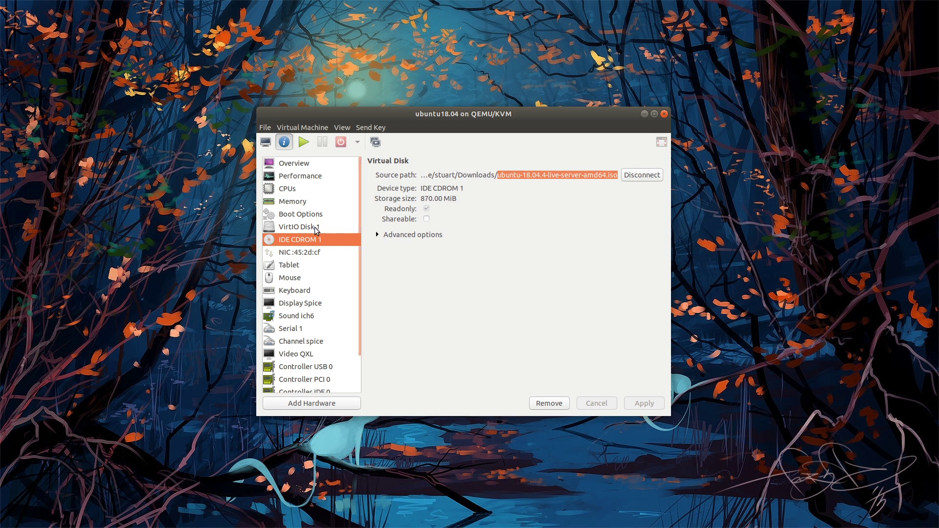
pyautogui.click(304, 215)
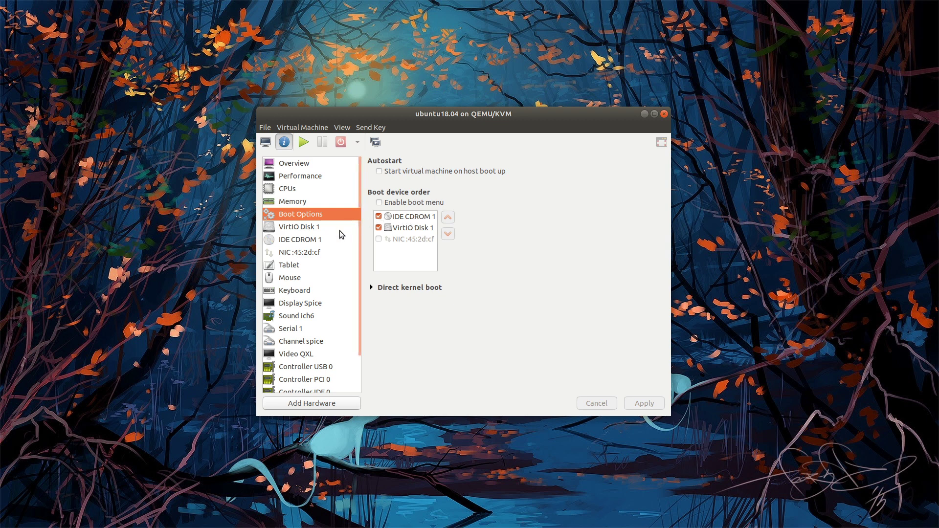
# Start the ubuntu18.04 virtual machine from its console view and show it in full screen
pyautogui.click(267, 143)
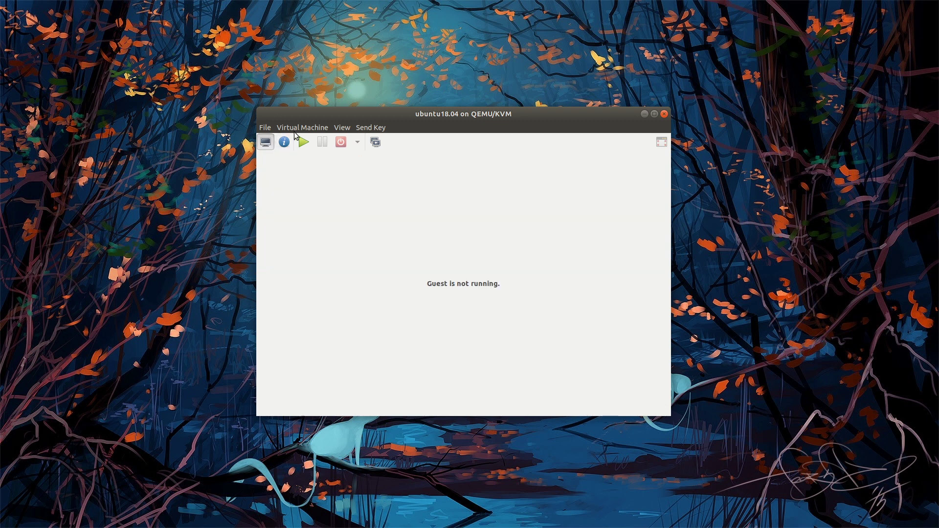
pyautogui.click(304, 142)
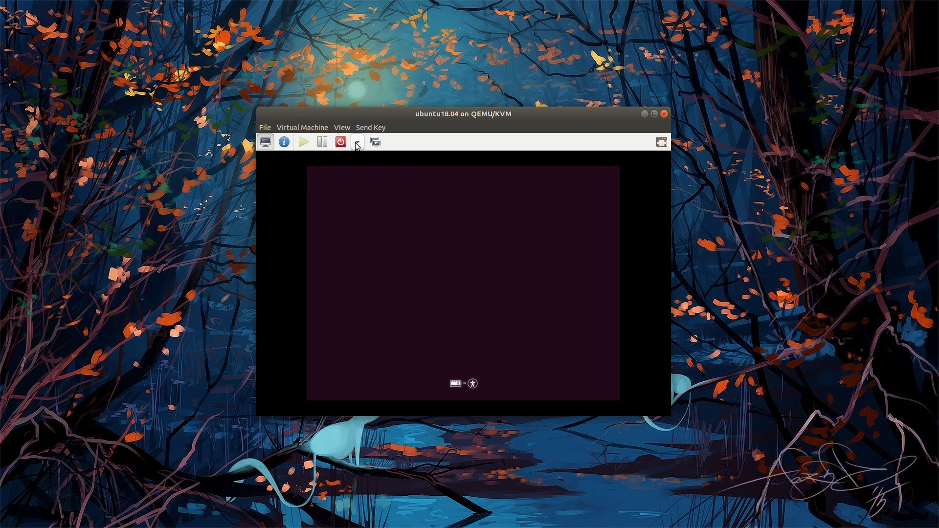
pyautogui.click(343, 129)
pyautogui.click(348, 177)
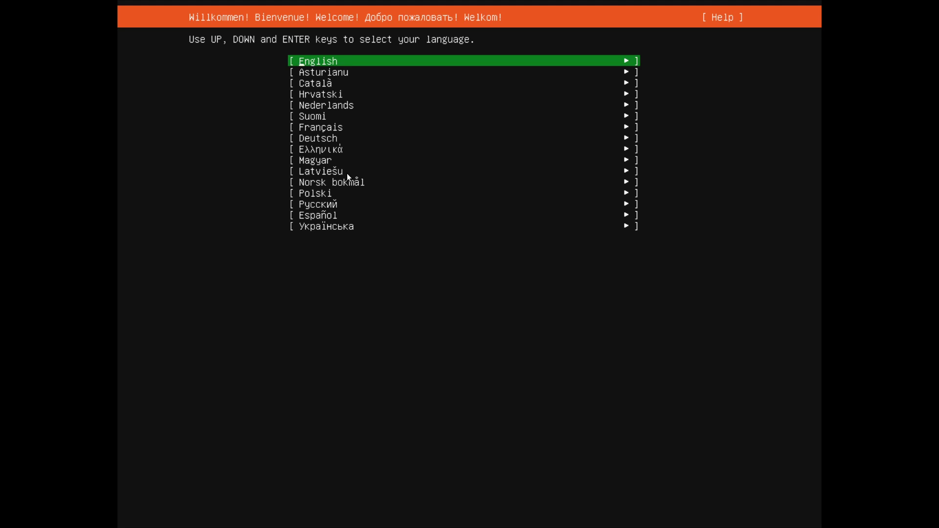
# Look through the list of languages offered by the installer
pyautogui.press('Down')
pyautogui.press('Down')
pyautogui.press('Down')
pyautogui.press('Down')
pyautogui.press('Down')
pyautogui.press('Down')
pyautogui.press('Down')
pyautogui.press('Down')
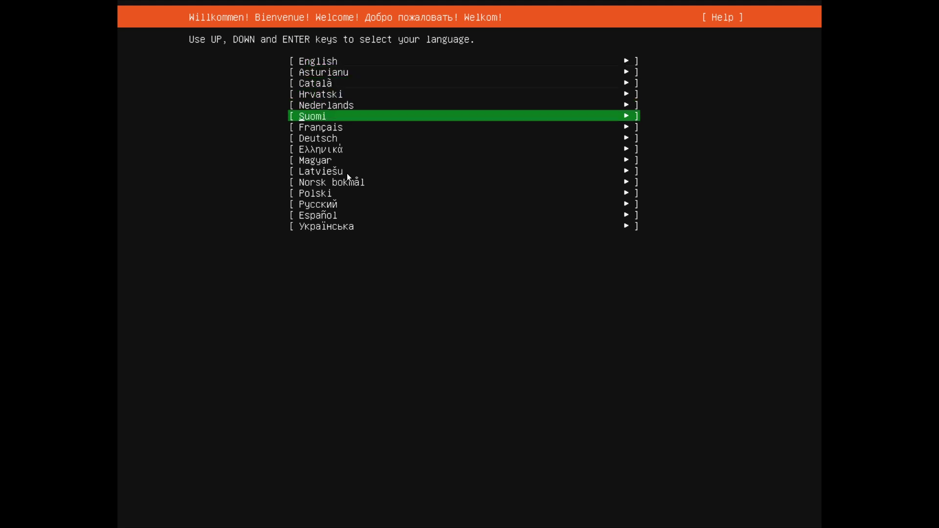
pyautogui.press('Up')
pyautogui.press('Up')
pyautogui.press('Up')
pyautogui.press('Up')
pyautogui.press('Up')
pyautogui.press('Up')
pyautogui.press('Up')
pyautogui.press('Up')
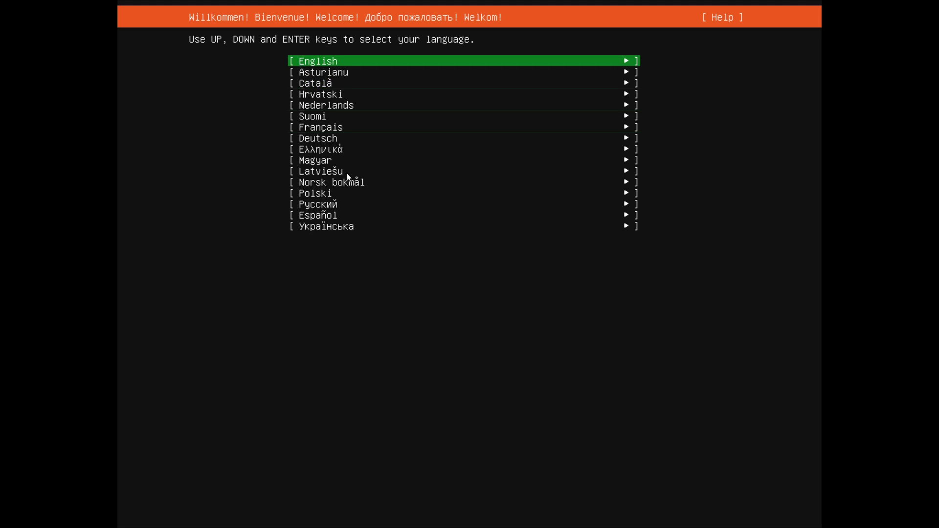
# Select English as the installation language and choose to update to the new installer
pyautogui.press('Down')
pyautogui.press('Down')
pyautogui.press('Down')
pyautogui.press('Up')
pyautogui.press('Up')
pyautogui.press('Up')
pyautogui.press('Return')
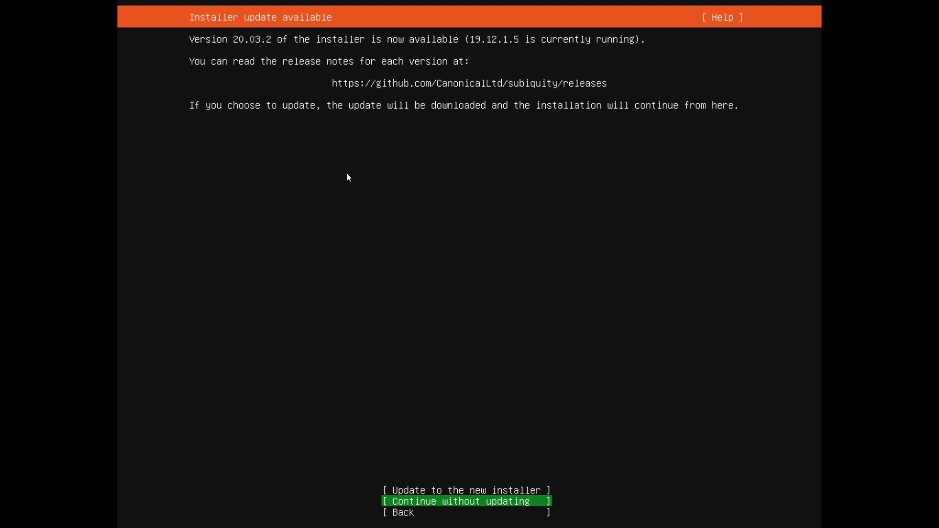
pyautogui.press('Up')
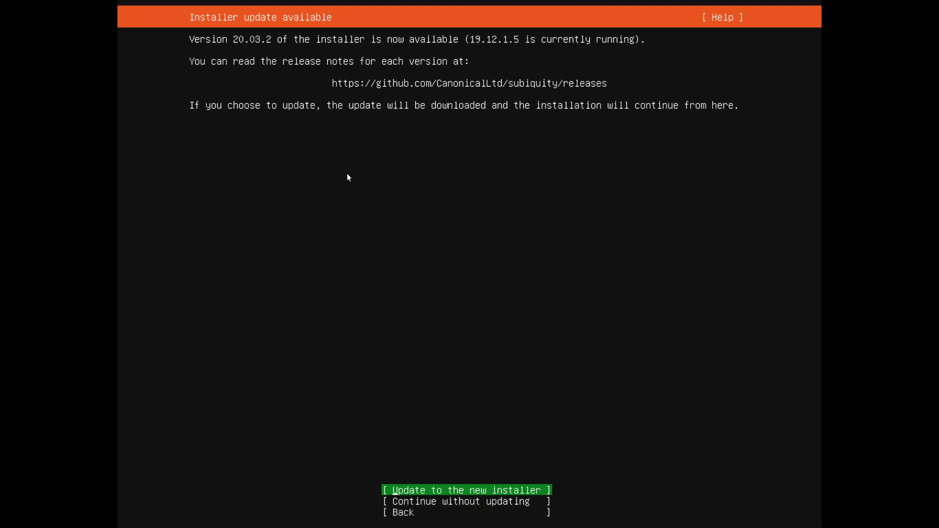
pyautogui.press('Return')
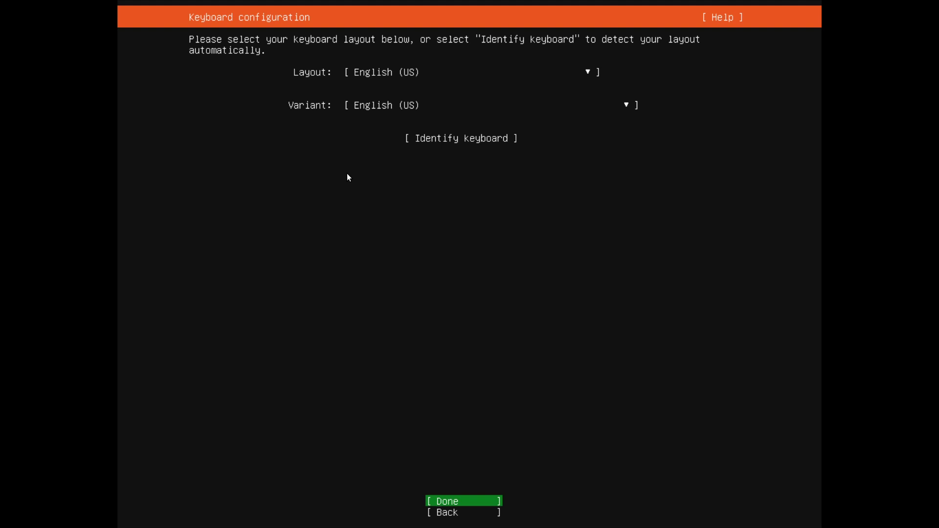
# Set the keyboard layout to English (UK) with the English (UK) variant and accept the keyboard configuration
pyautogui.press('Up')
pyautogui.press('Up')
pyautogui.press('Up')
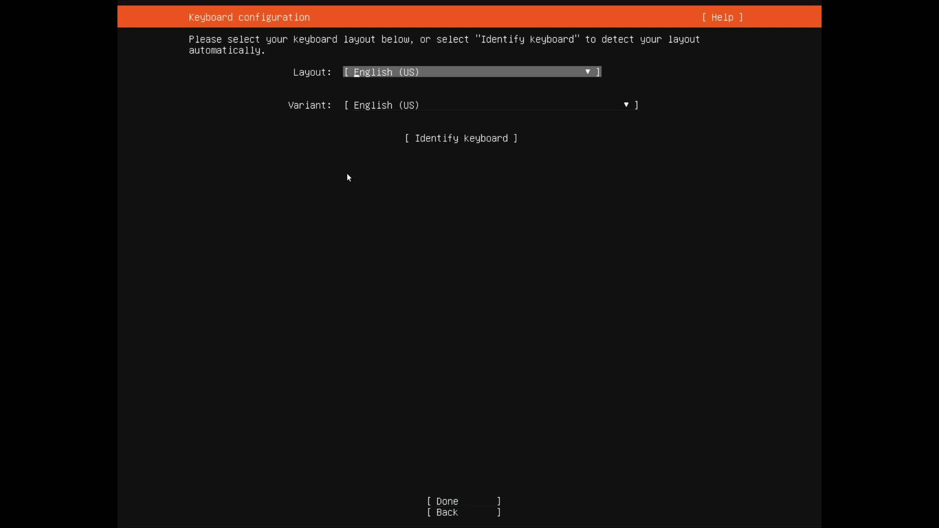
pyautogui.press('Return')
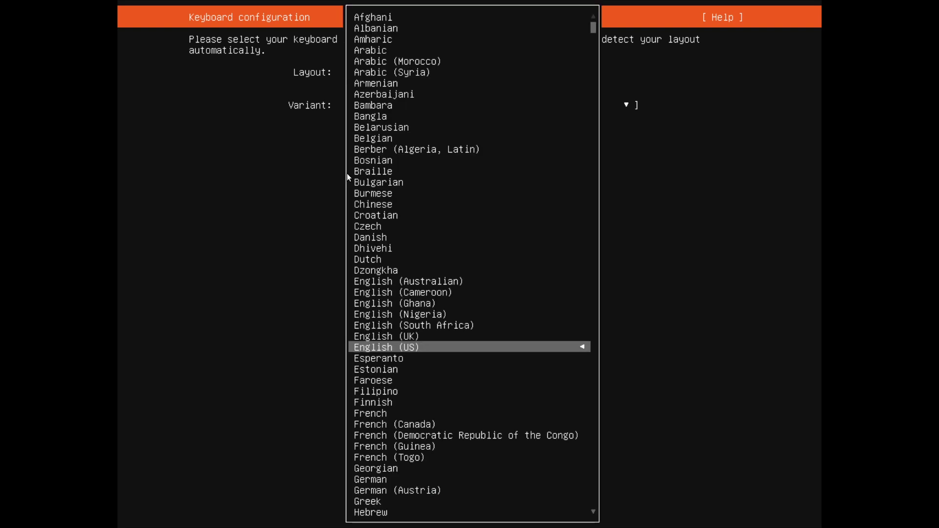
pyautogui.press('Up')
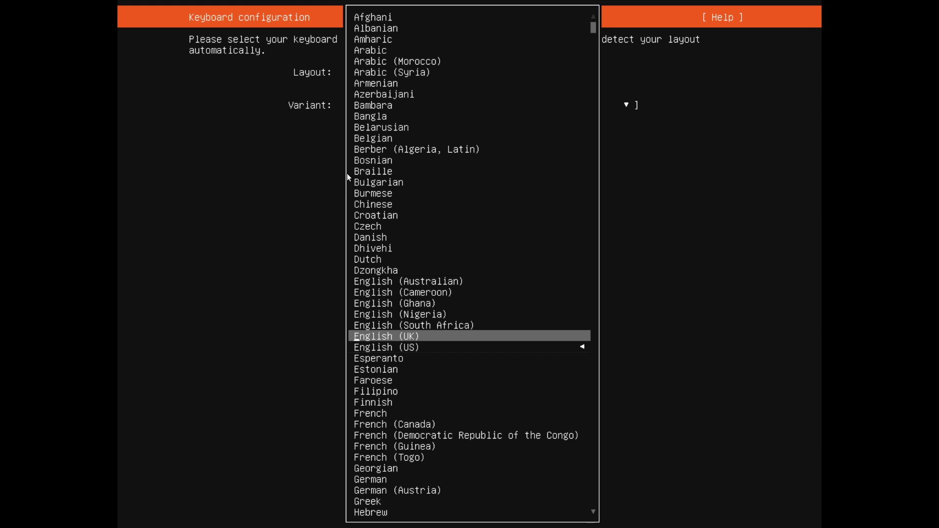
pyautogui.press('Return')
pyautogui.press('Tab')
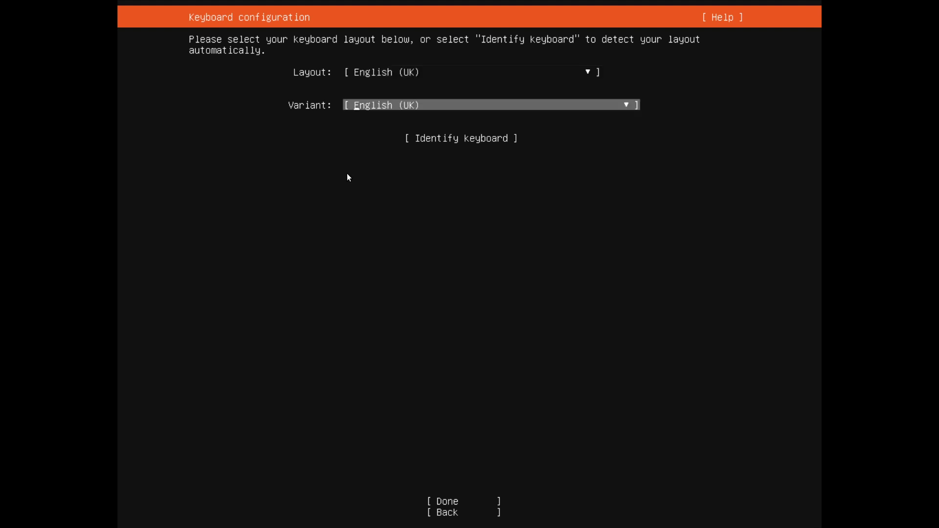
pyautogui.press('Tab')
pyautogui.press('Tab')
pyautogui.press('Return')
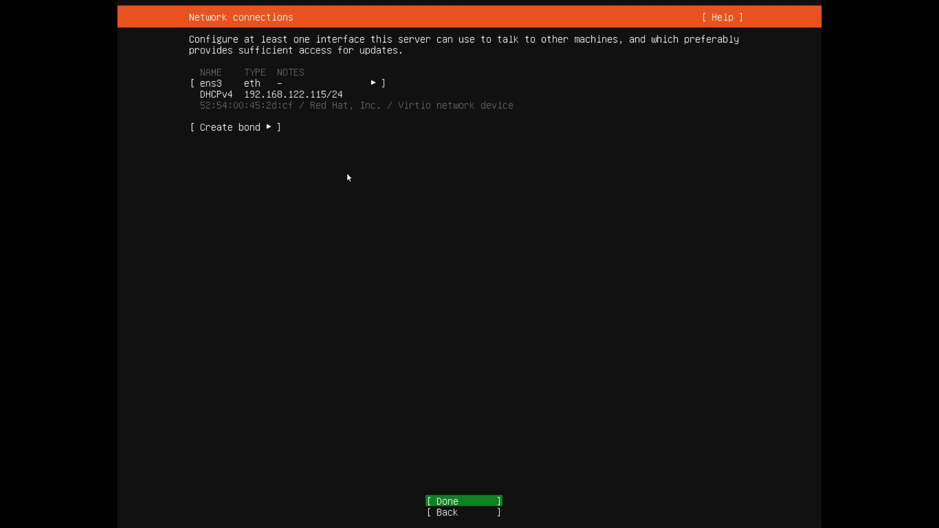
# Look through the configuration options offered for the ens3 network interface and close them without choosing one
pyautogui.press('Up')
pyautogui.press('Up')
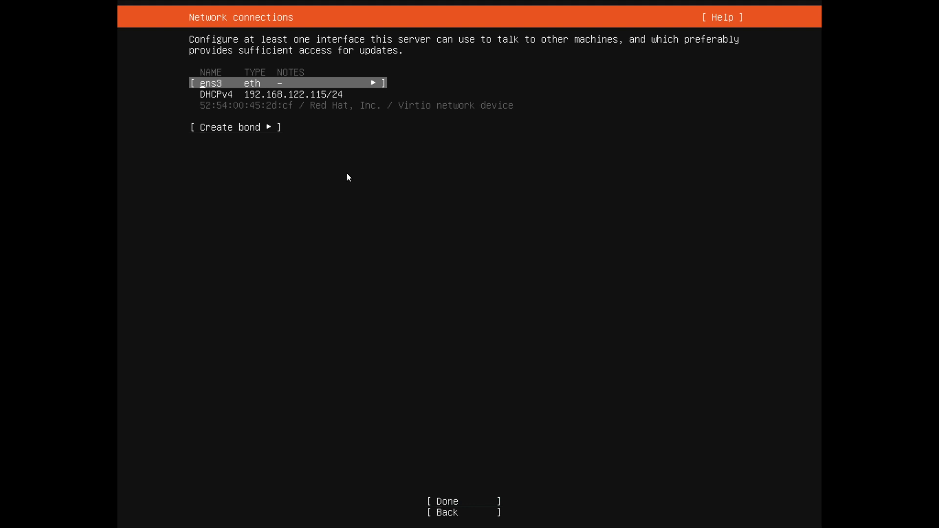
pyautogui.press('Down')
pyautogui.press('Up')
pyautogui.press('Return')
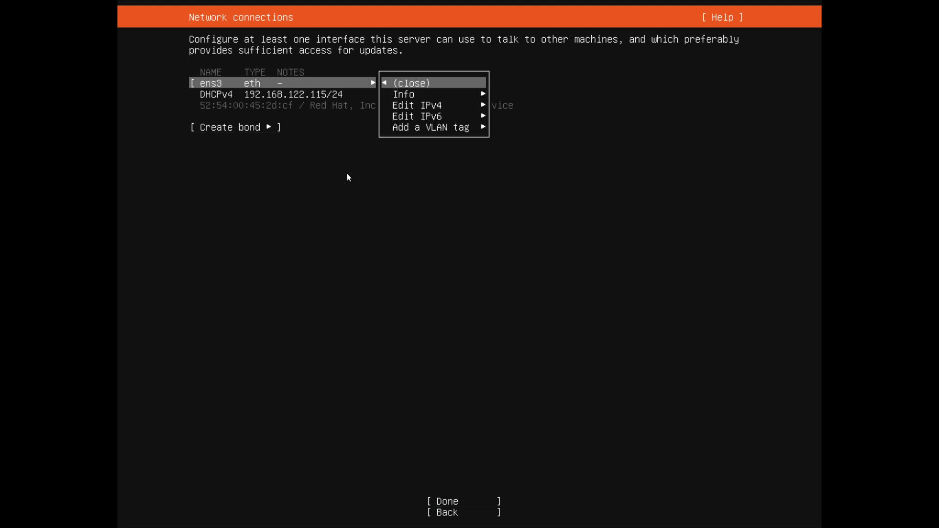
pyautogui.press('Down')
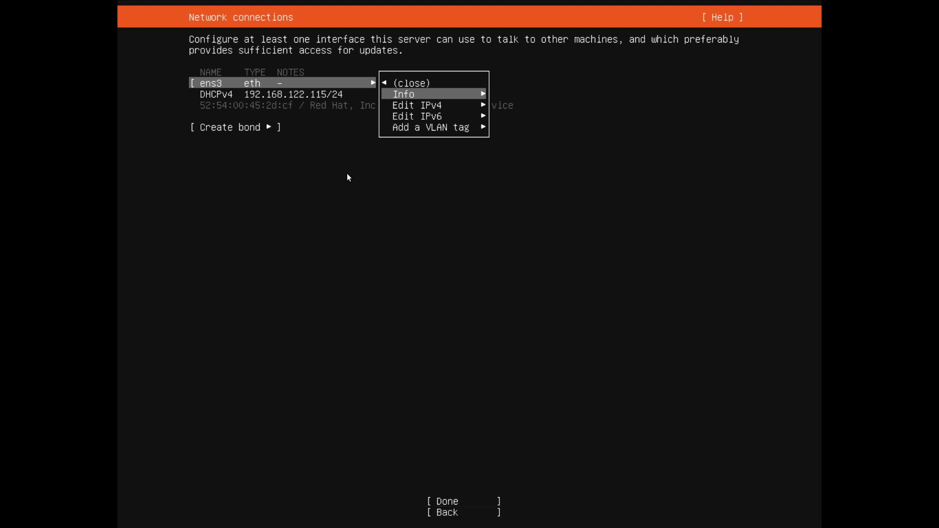
pyautogui.press('Down')
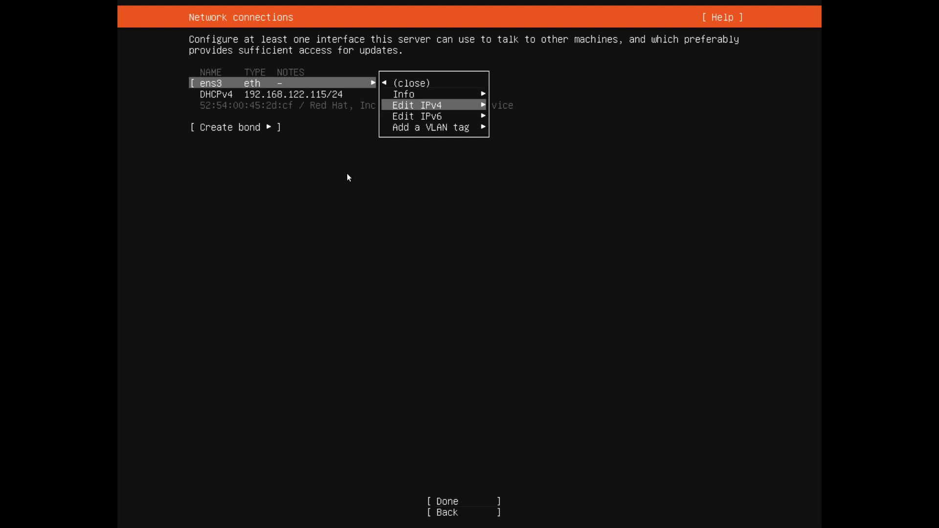
pyautogui.press('Down')
pyautogui.press('Down')
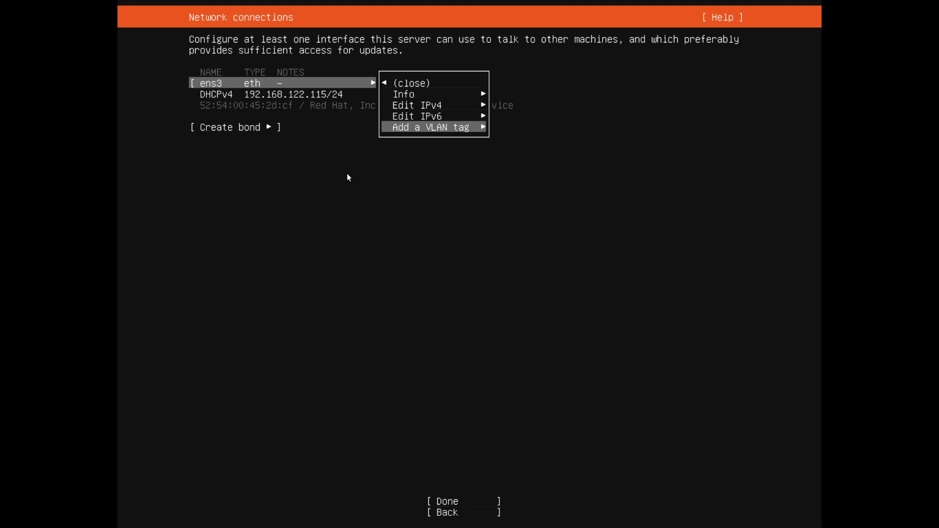
pyautogui.press('Up')
pyautogui.press('Up')
pyautogui.press('Up')
pyautogui.press('Up')
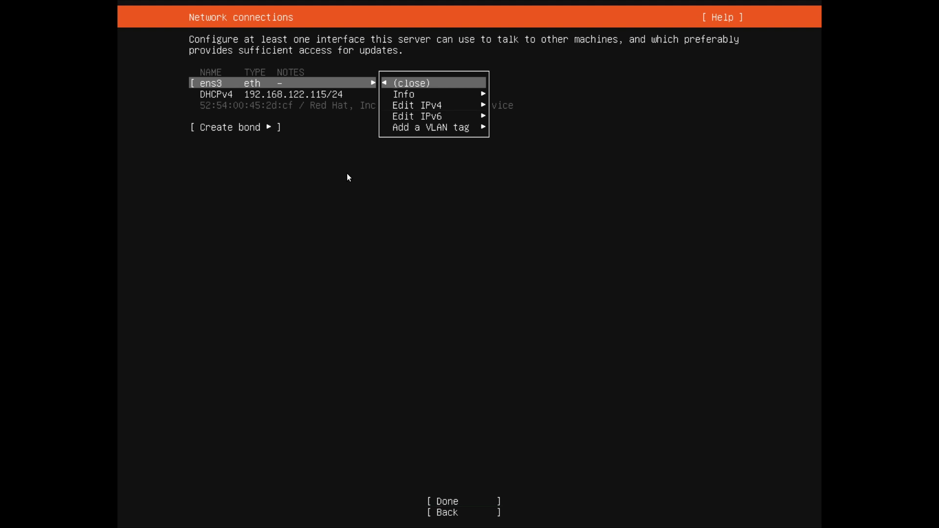
pyautogui.press('Return')
pyautogui.press('Down')
pyautogui.press('Up')
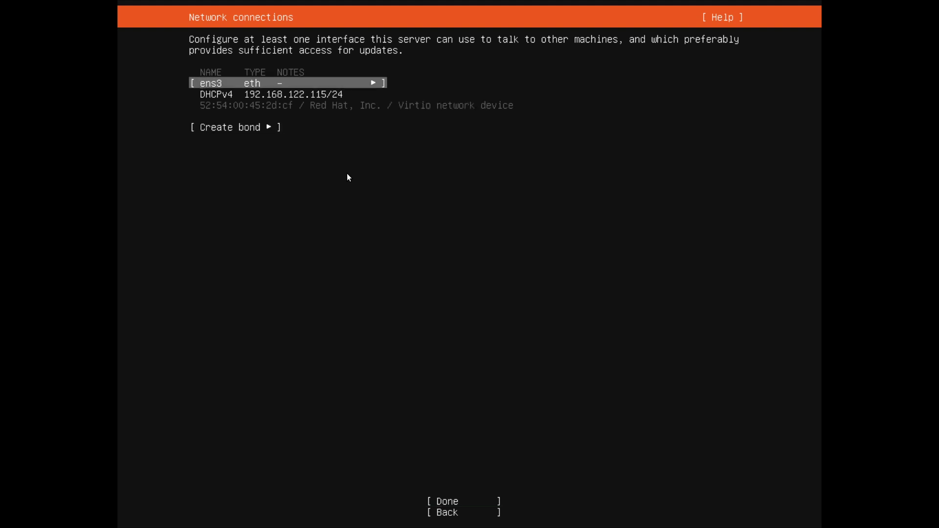
# Edit the IPv4 configuration of the ens3 interface and set its IPv4 method to Manual
pyautogui.press('Return')
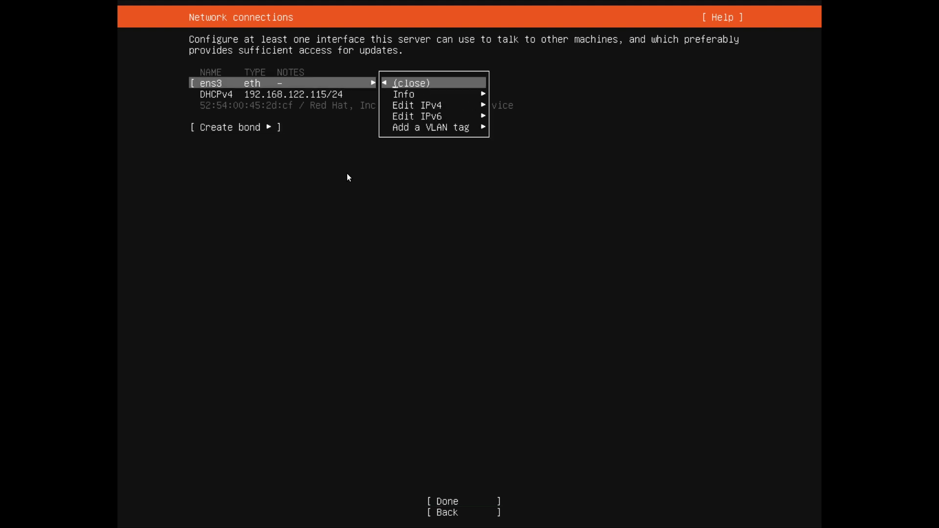
pyautogui.press('Down')
pyautogui.press('Down')
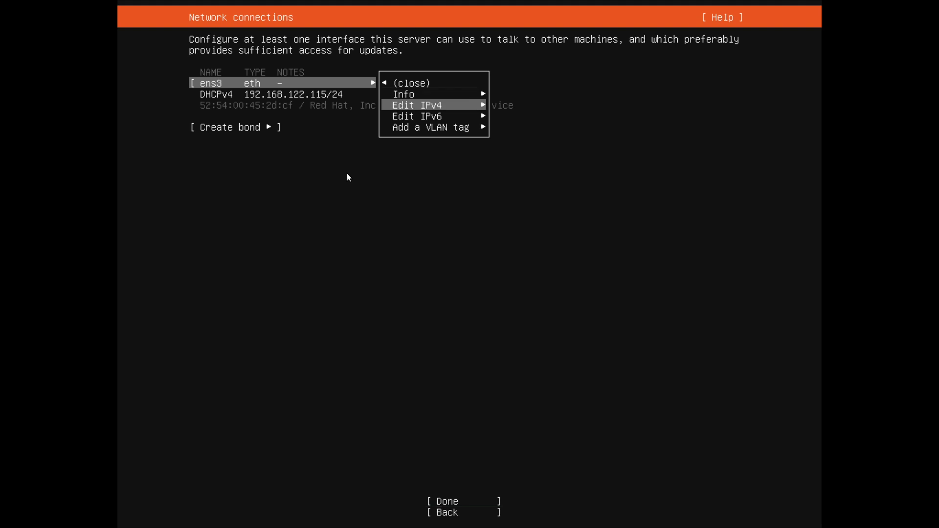
pyautogui.press('Return')
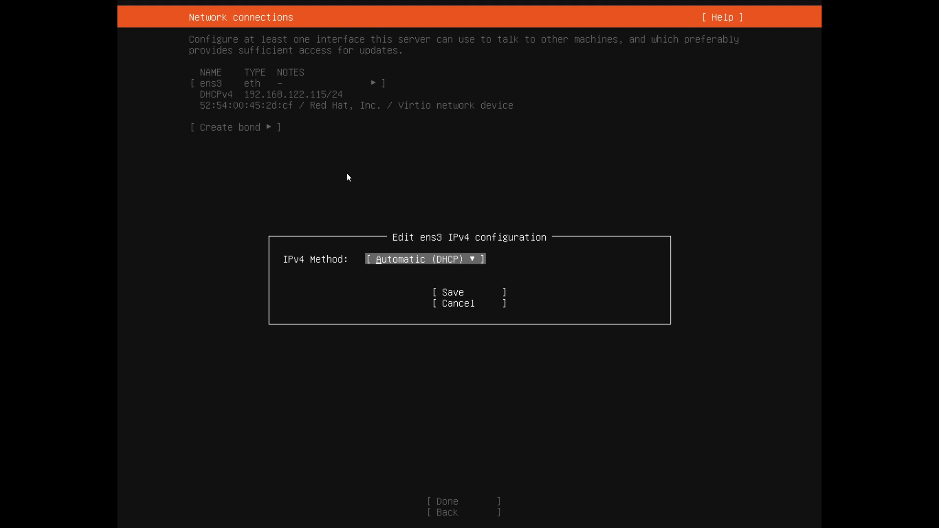
pyautogui.press('Return')
pyautogui.press('Down')
pyautogui.press('Return')
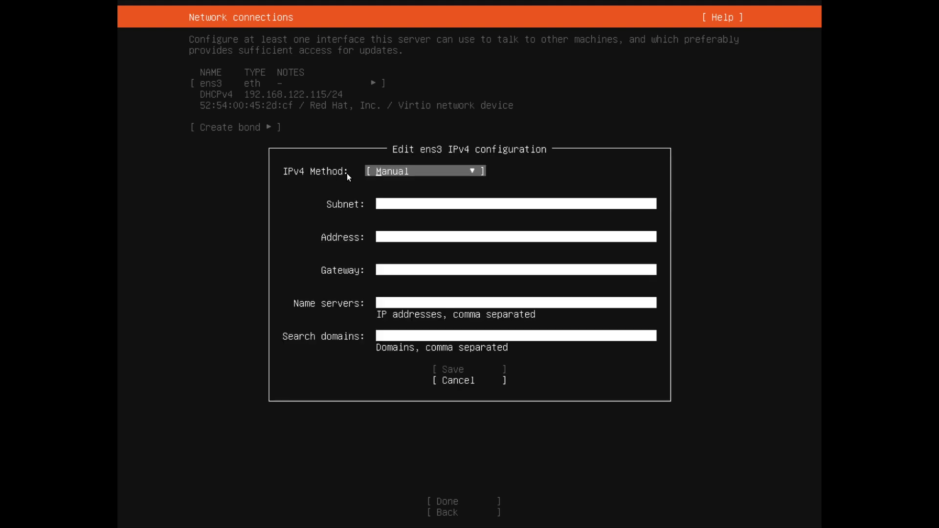
# Look through the manual IPv4 fields for ens3, from subnet to search domains, and cancel the edit
pyautogui.press('Down')
pyautogui.press('Down')
pyautogui.press('Down')
pyautogui.press('Down')
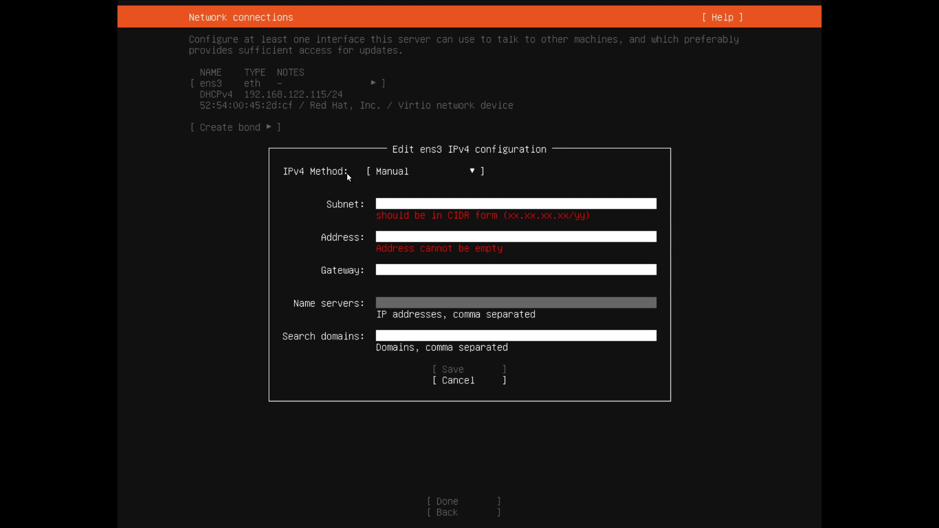
pyautogui.press('Down')
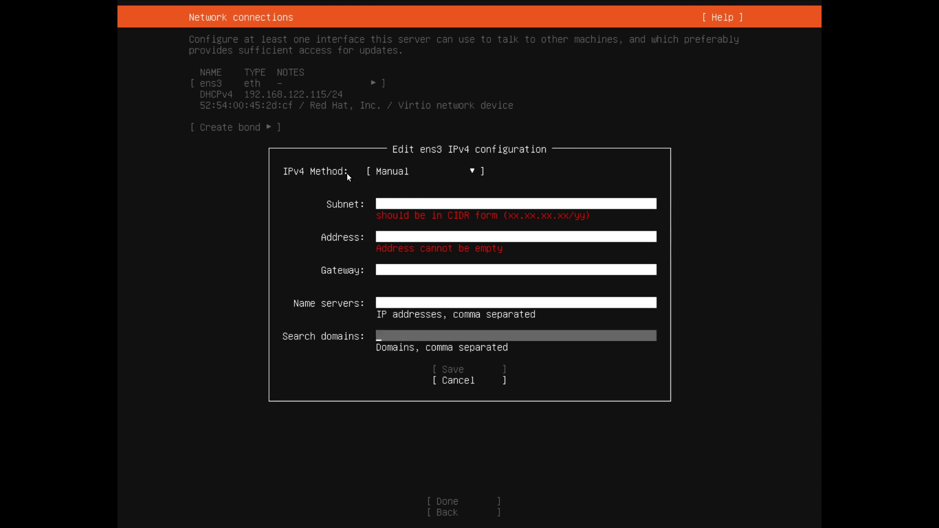
pyautogui.press('Up')
pyautogui.press('Down')
pyautogui.press('Down')
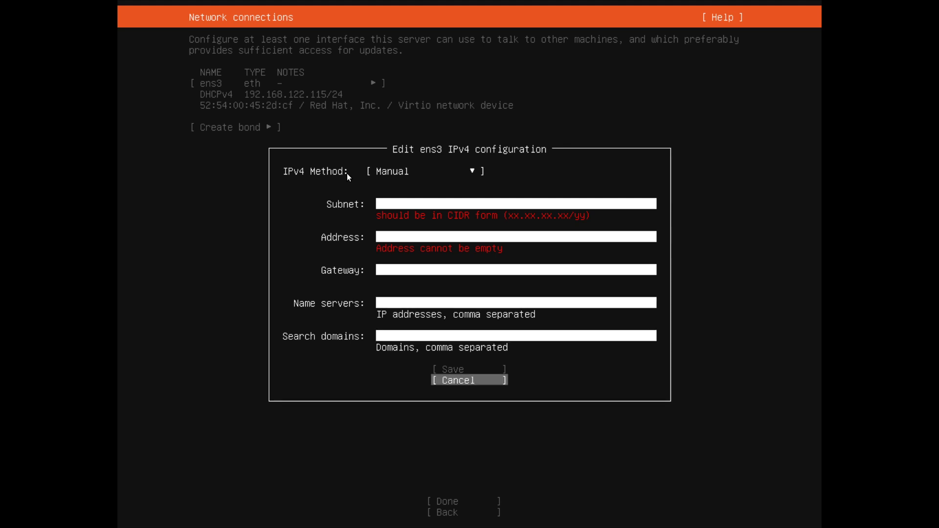
pyautogui.press('Return')
# Examine the name, devices and bond mode settings for creating a network bond and close the form without creating one
pyautogui.press('Down')
pyautogui.press('Down')
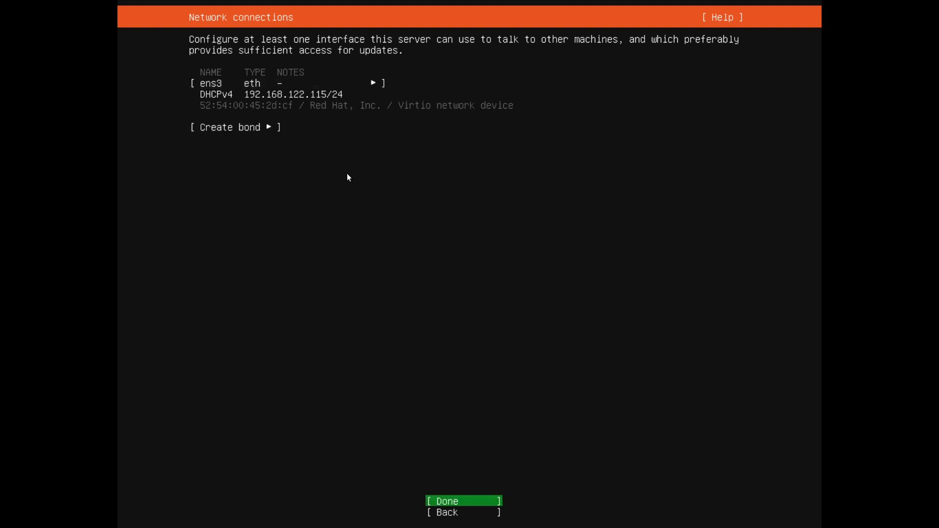
pyautogui.press('Up')
pyautogui.press('Up')
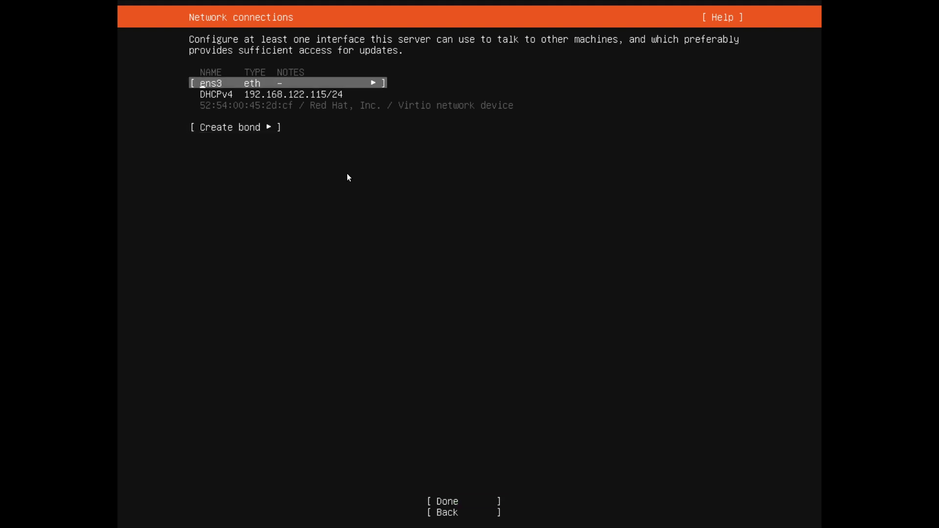
pyautogui.press('Down')
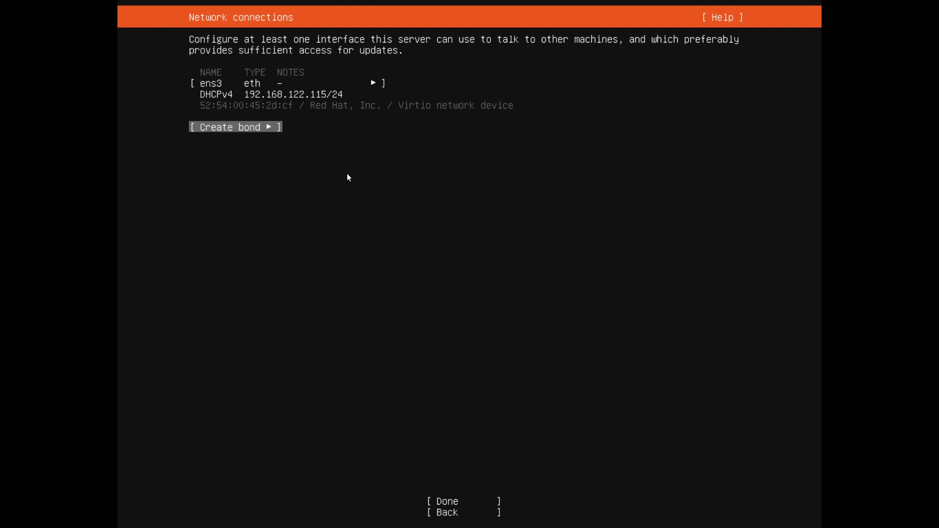
pyautogui.press('Return')
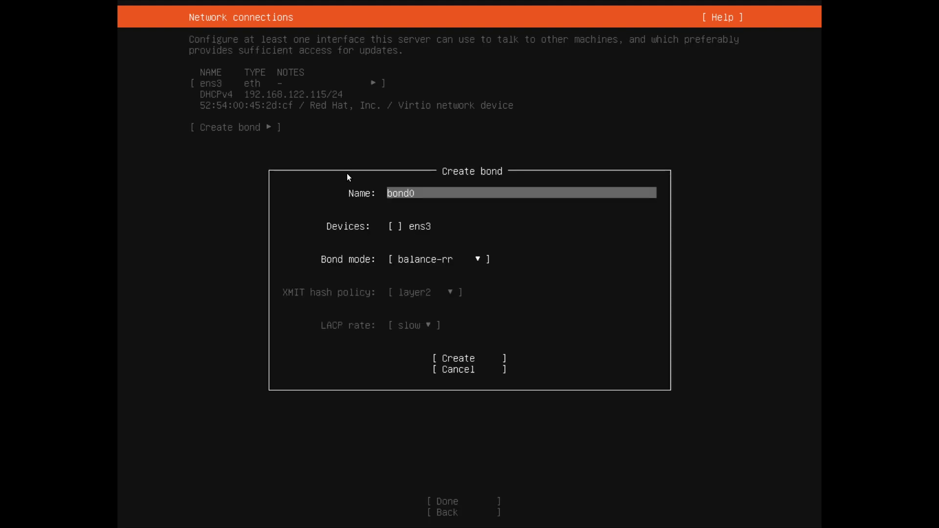
pyautogui.press('Tab')
pyautogui.press('Tab')
pyautogui.hotkey('shift', 'Tab')
pyautogui.hotkey('shift', 'Tab')
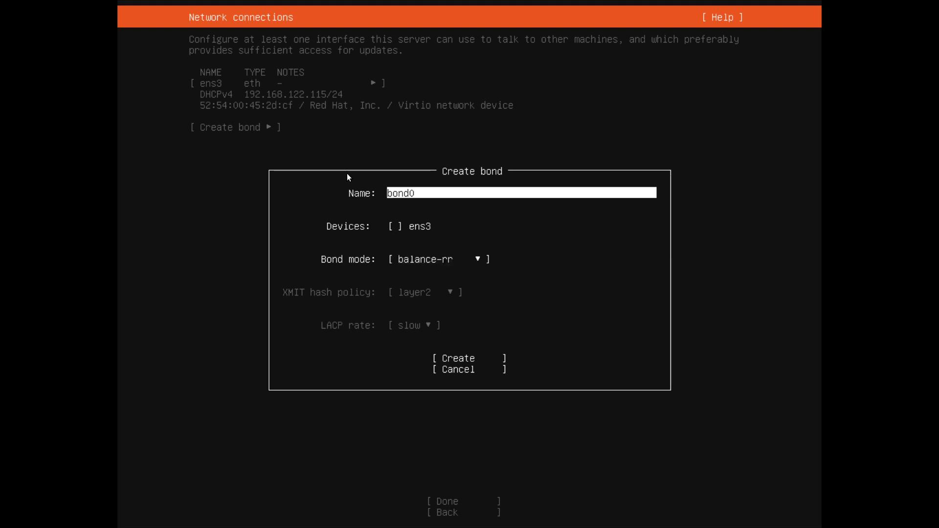
pyautogui.press('Tab')
pyautogui.press('Tab')
pyautogui.press('Tab')
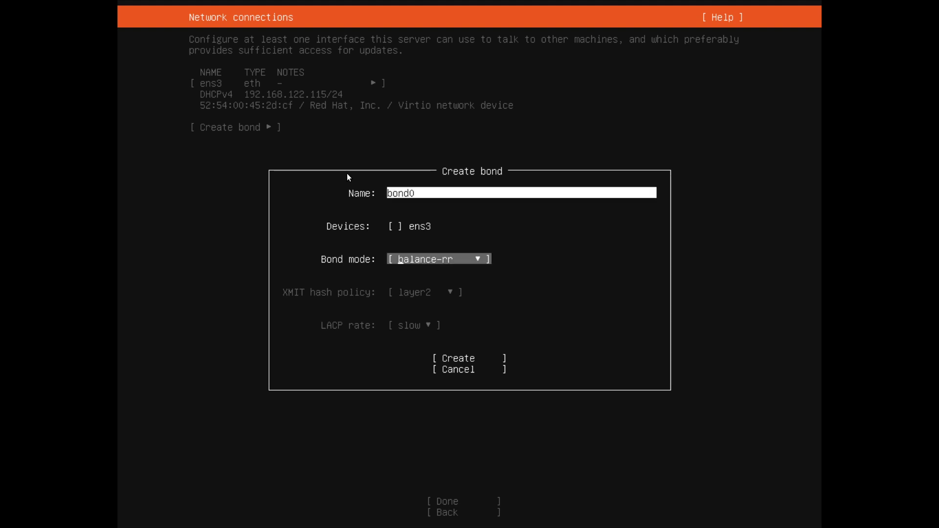
pyautogui.hotkey('shift', 'Tab')
pyautogui.hotkey('shift', 'Tab')
pyautogui.hotkey('shift', 'Tab')
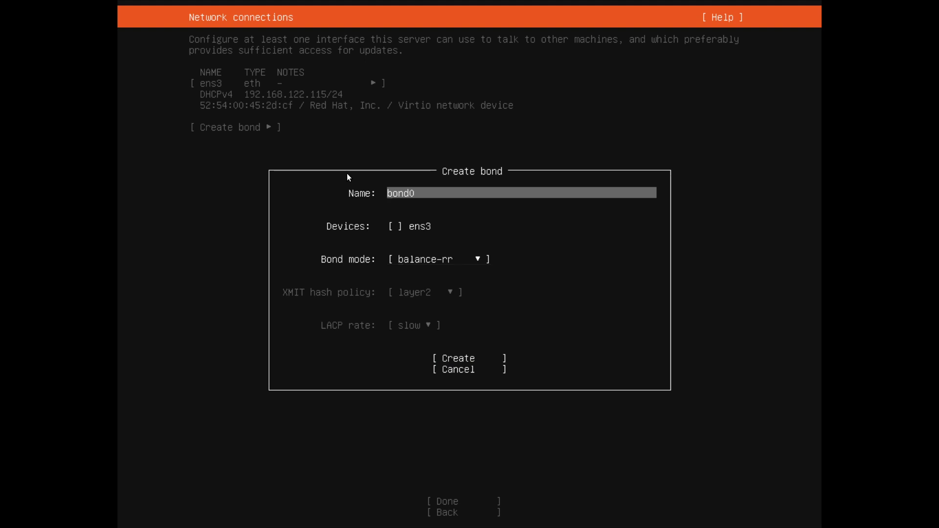
pyautogui.press('Tab')
pyautogui.press('Tab')
pyautogui.press('Escape')
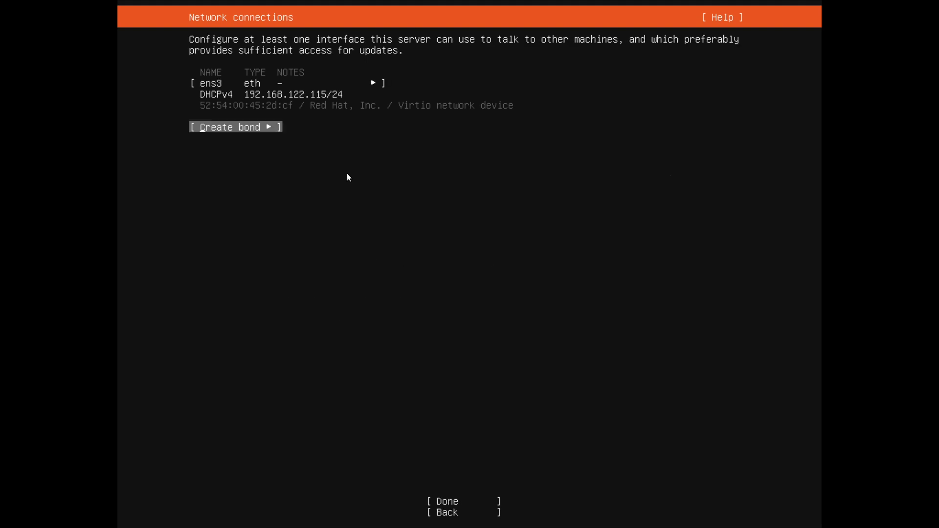
# Accept the network connections with ens3 on DHCPv4 and continue with the proxy address left blank
pyautogui.hotkey('shift', 'Tab')
pyautogui.press('Tab')
pyautogui.press('Tab')
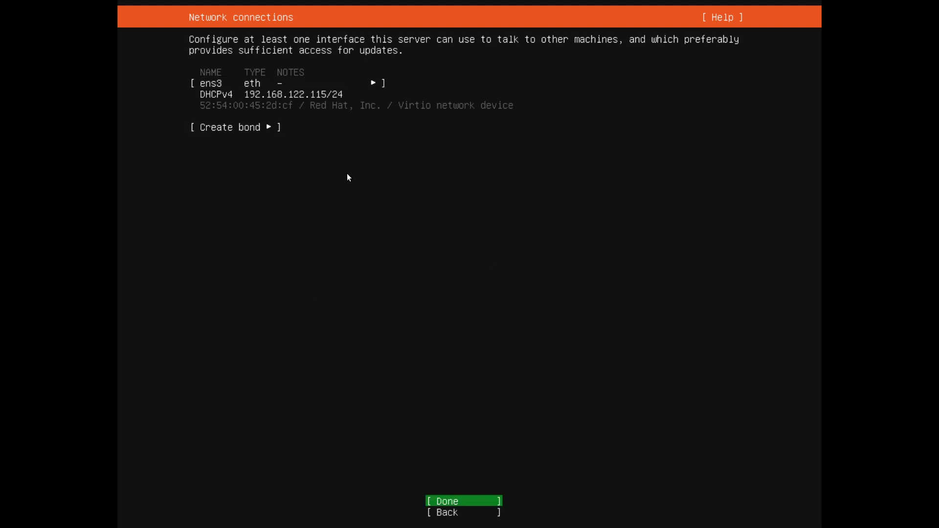
pyautogui.press('Return')
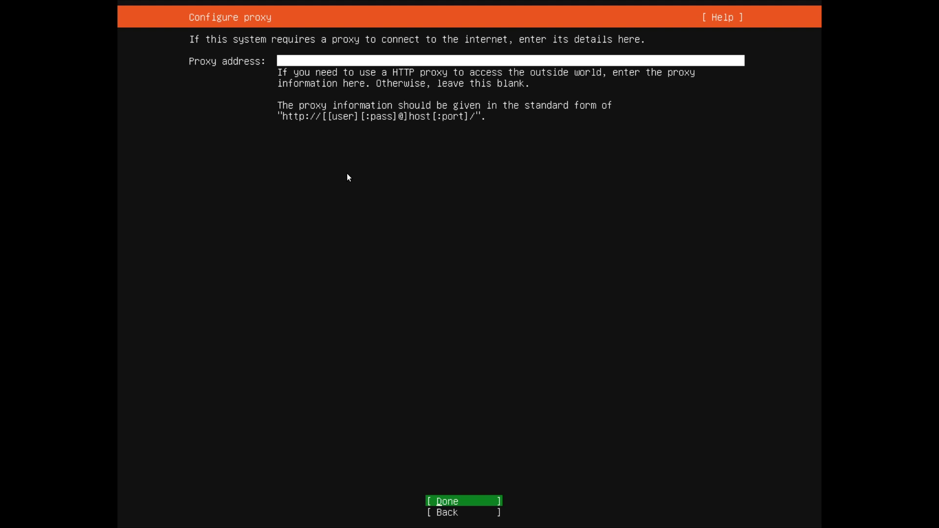
pyautogui.press('Return')
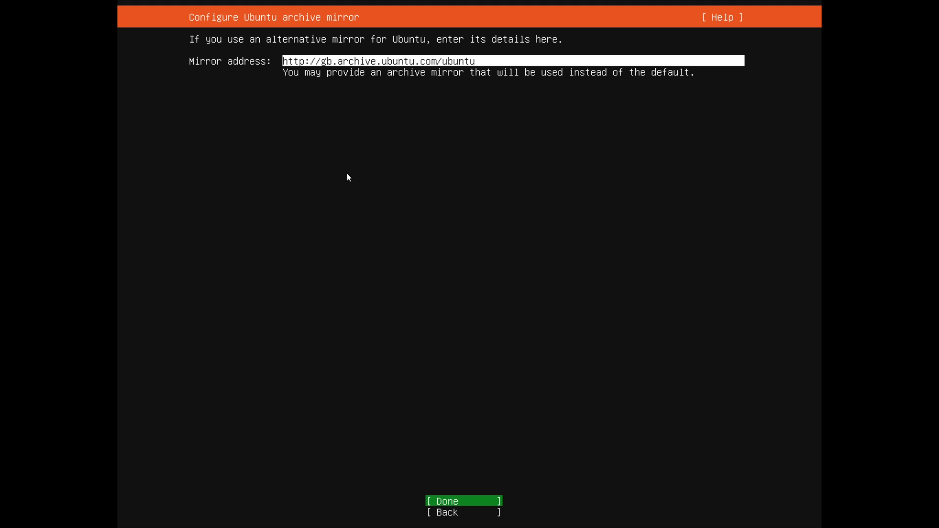
pyautogui.press('Up')
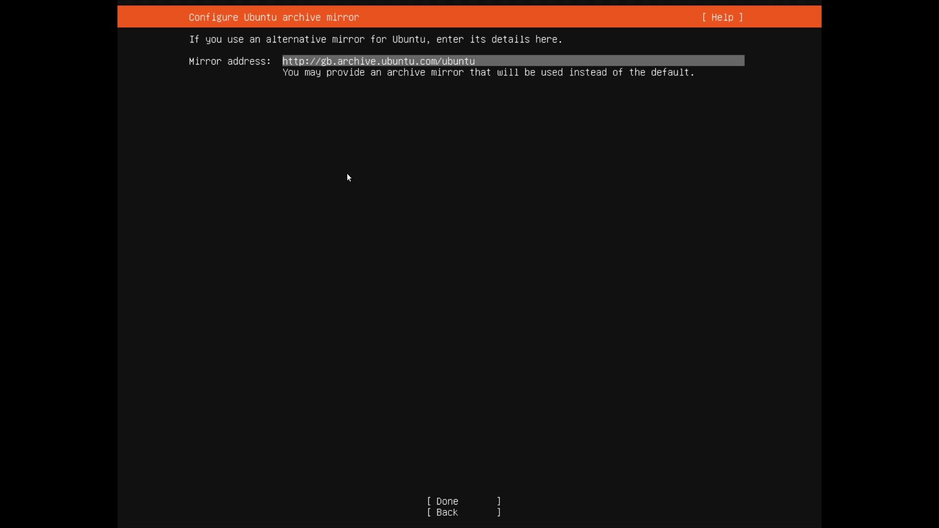
pyautogui.press('Tab')
pyautogui.press('Tab')
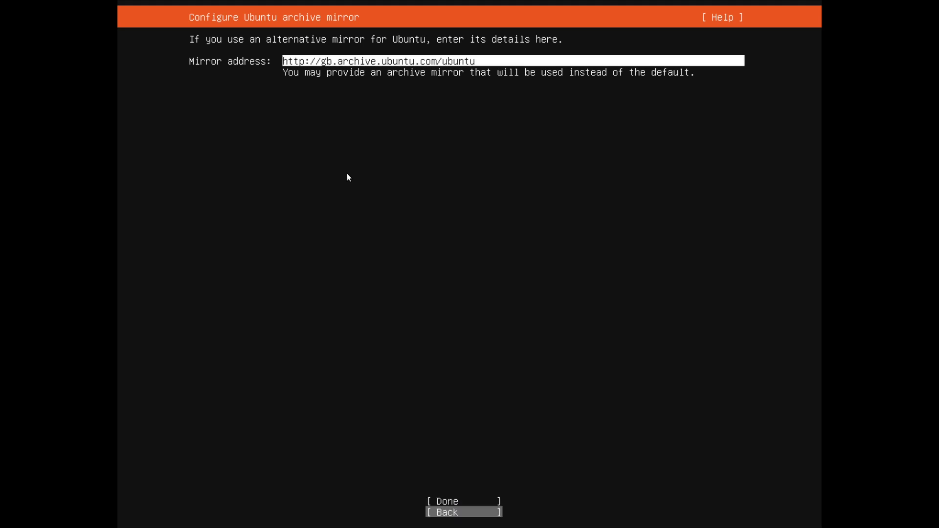
pyautogui.press('Up')
pyautogui.press('Return')
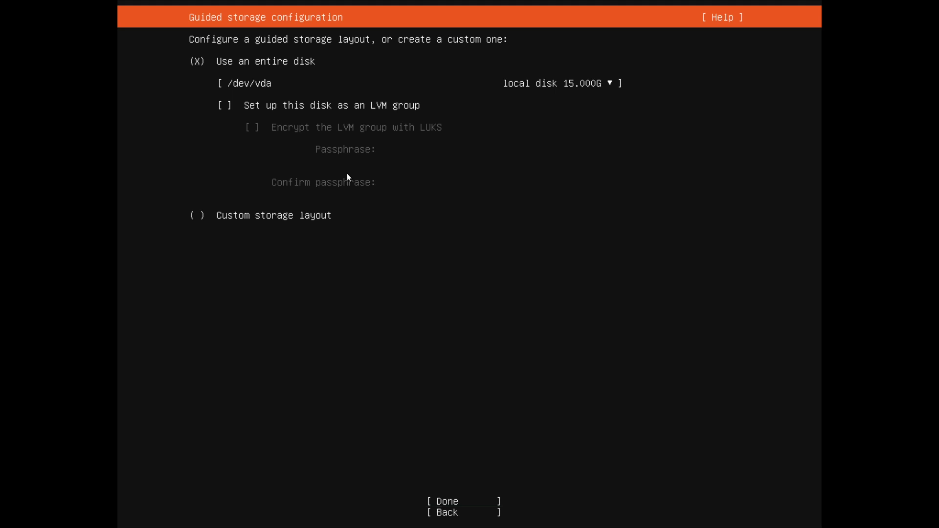
# Check the disks offered for the entire-disk layout and keep /dev/vda selected
pyautogui.press('Up')
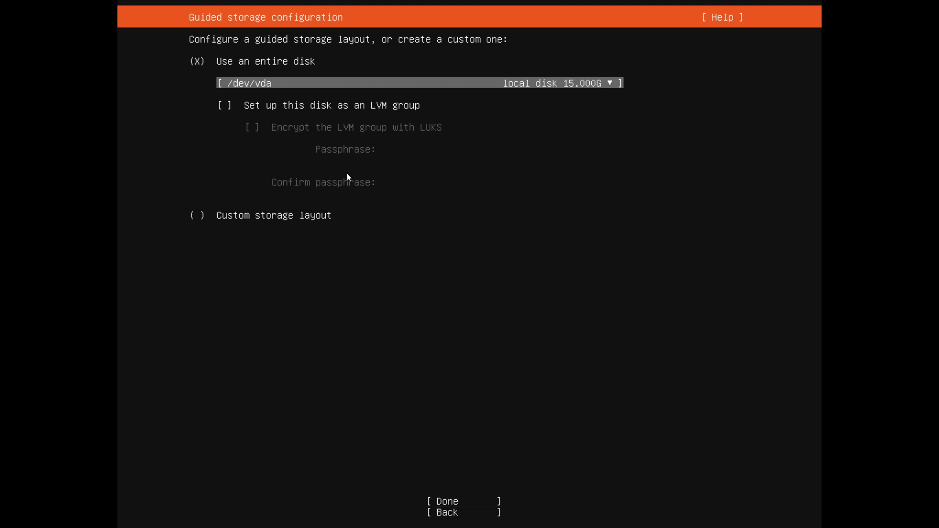
pyautogui.press('Return')
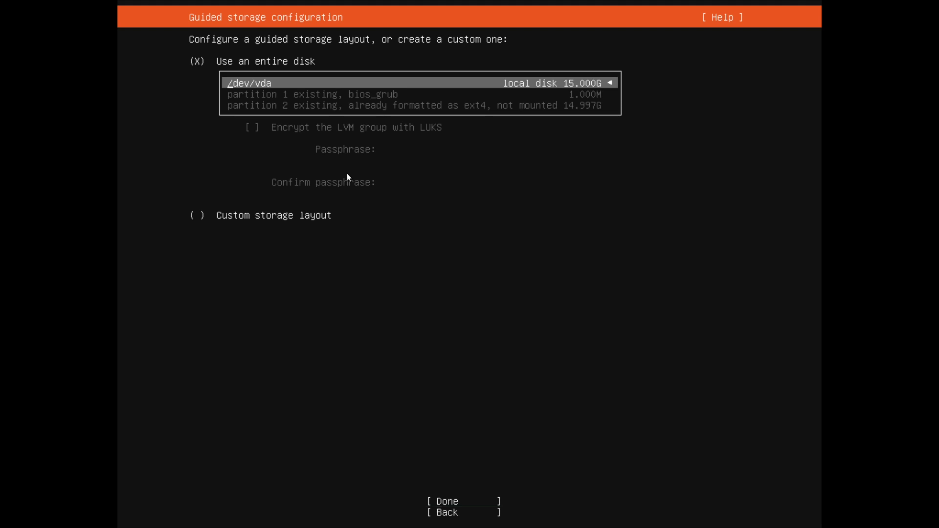
pyautogui.press('Return')
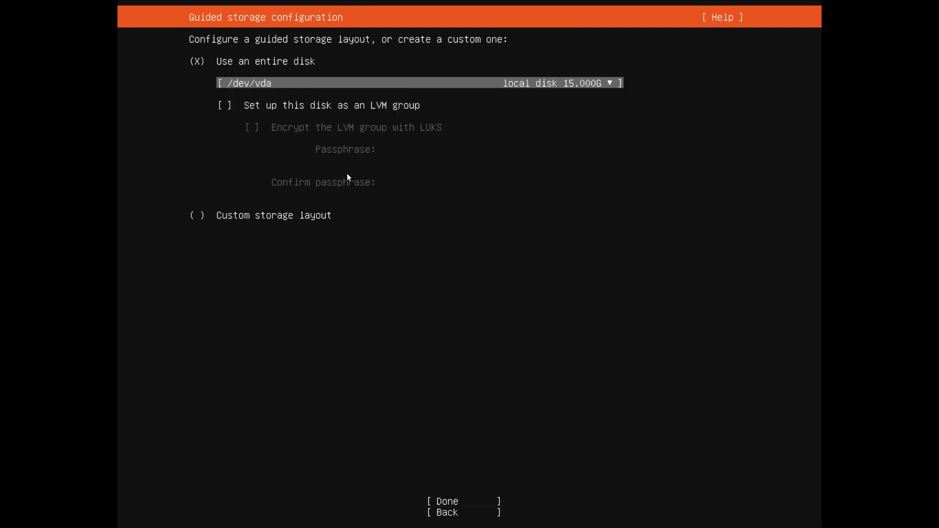
# Try the LVM group option with LUKS encryption for the entire-disk layout and turn both off again
pyautogui.press('Tab')
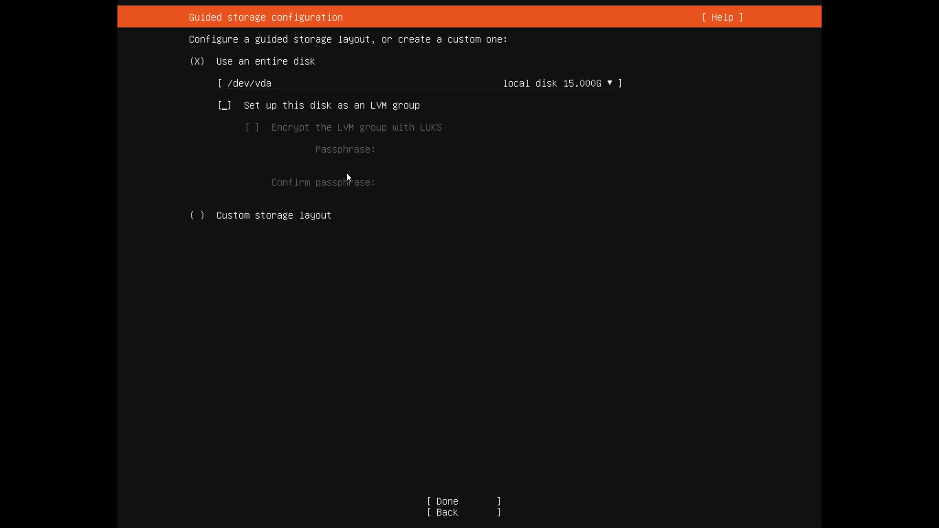
pyautogui.press('space')
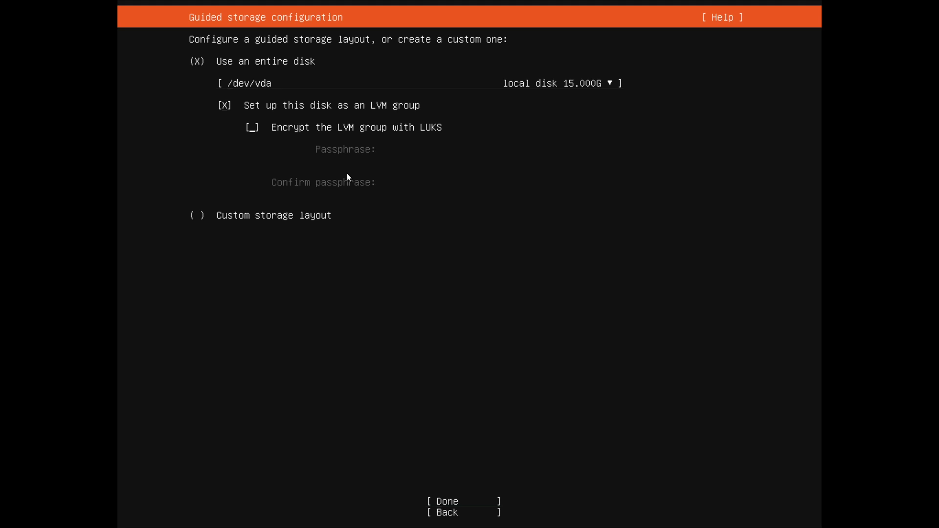
pyautogui.press('space')
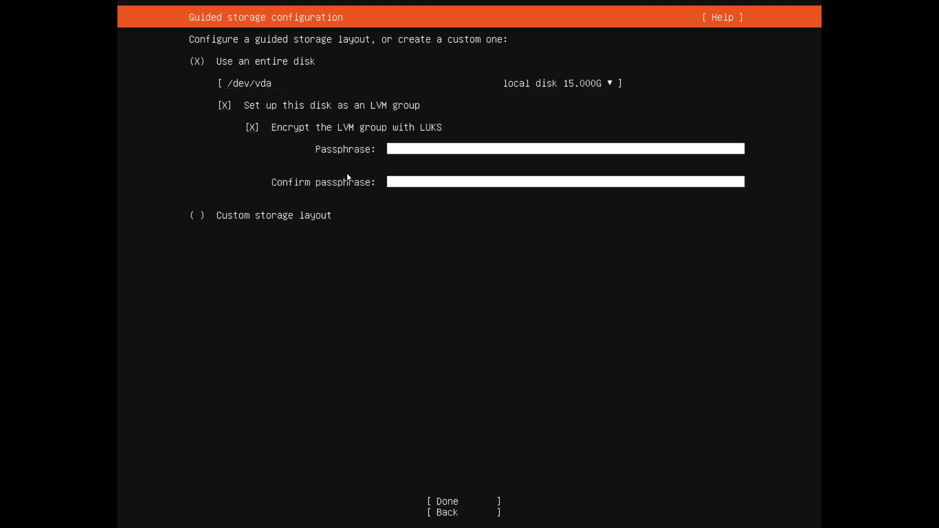
pyautogui.press('Tab')
pyautogui.press('Tab')
pyautogui.hotkey('shift', 'Tab')
pyautogui.hotkey('shift', 'Tab')
pyautogui.press('space')
pyautogui.press('space')
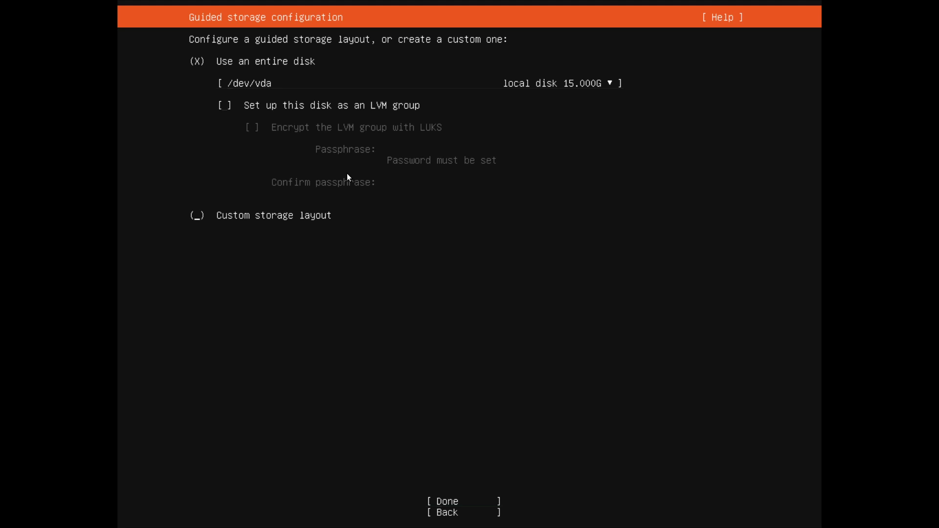
# Choose the custom storage layout and continue to the storage configuration
pyautogui.press('space')
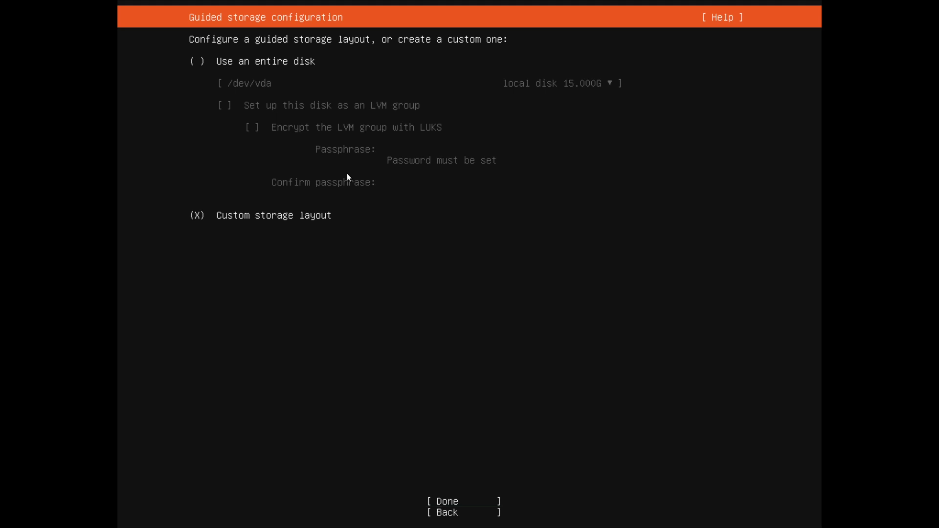
pyautogui.press('Tab')
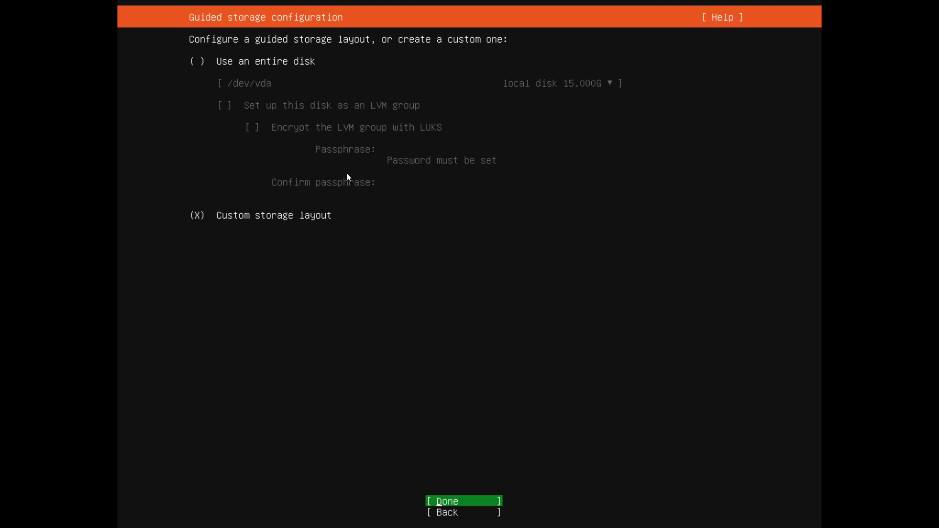
pyautogui.press('Return')
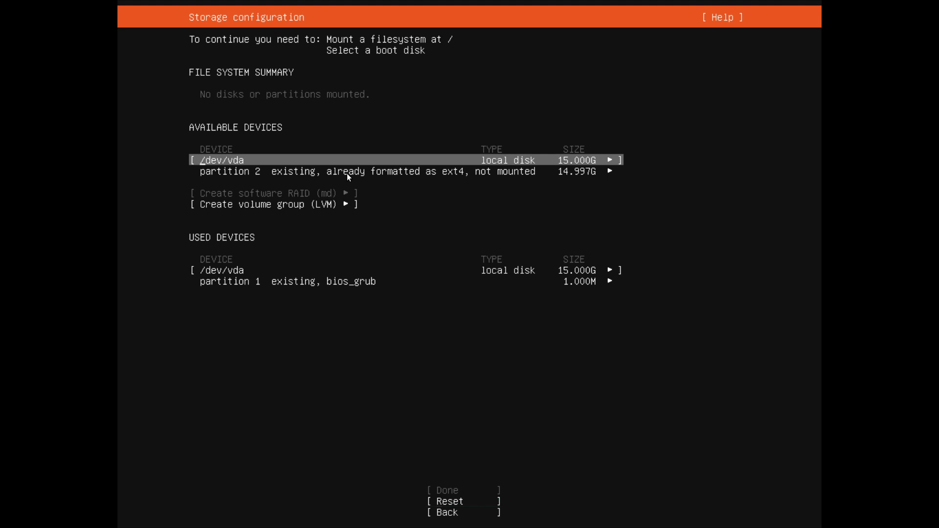
# Look over the available storage devices and the actions offered for the /dev/vda disk, closing them without choosing one
pyautogui.press('Down')
pyautogui.press('Down')
pyautogui.press('Up')
pyautogui.press('Up')
pyautogui.press('Down')
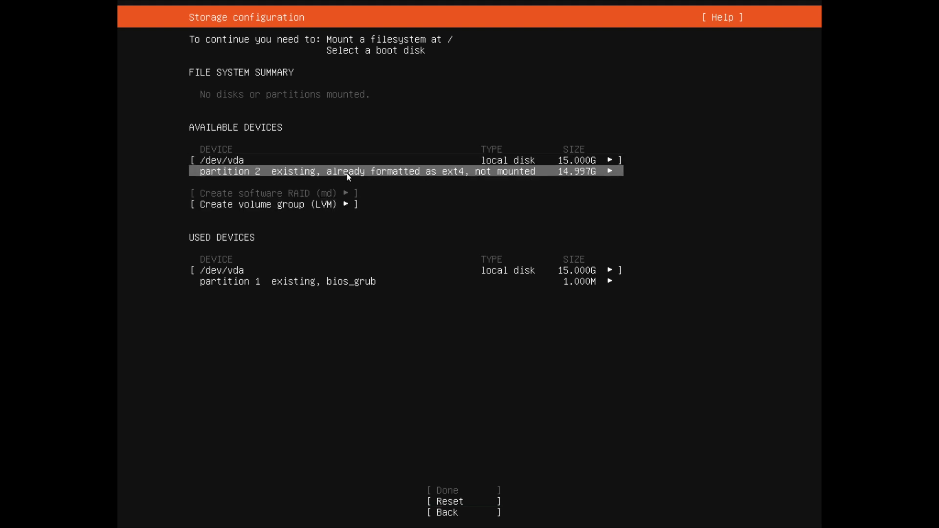
pyautogui.press('Down')
pyautogui.press('Down')
pyautogui.press('Up')
pyautogui.press('Up')
pyautogui.press('Up')
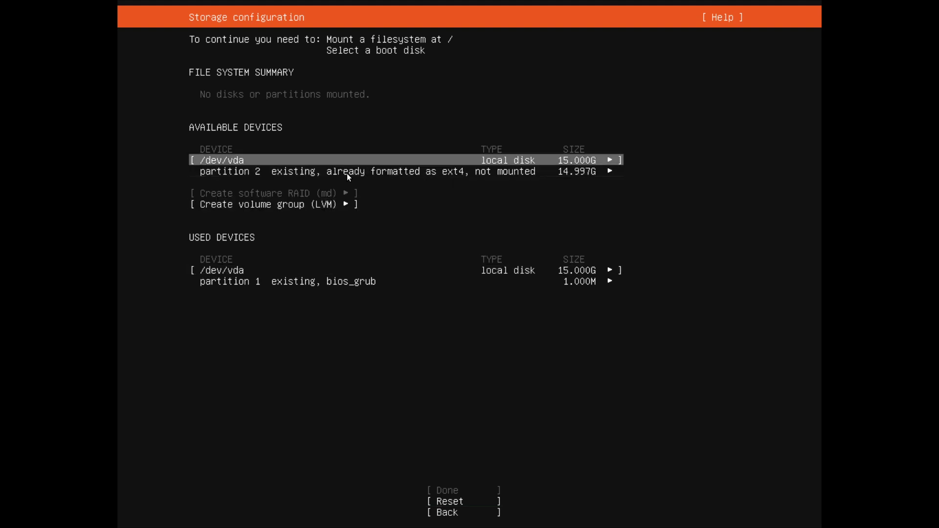
pyautogui.press('Return')
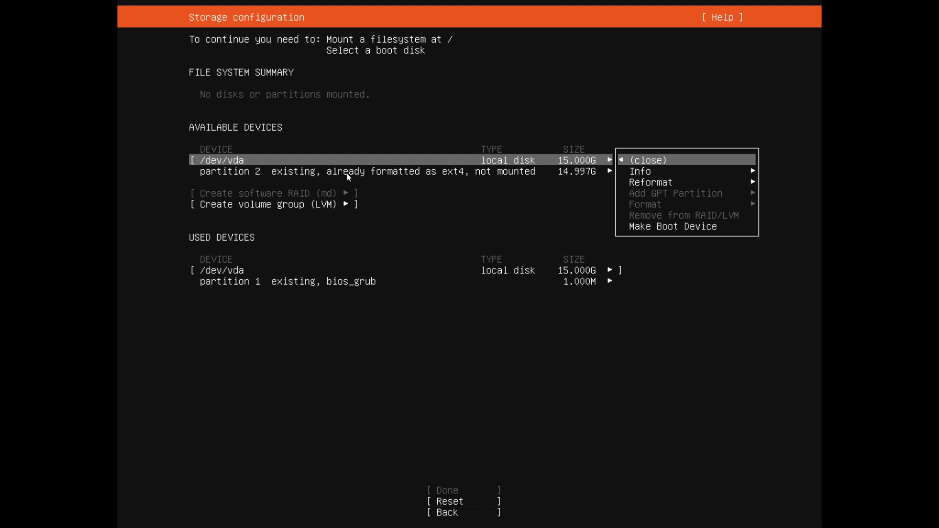
pyautogui.press('Return')
# Try to delete partition 2, the existing ext4 partition on /dev/vda
pyautogui.press('Down')
pyautogui.press('Return')
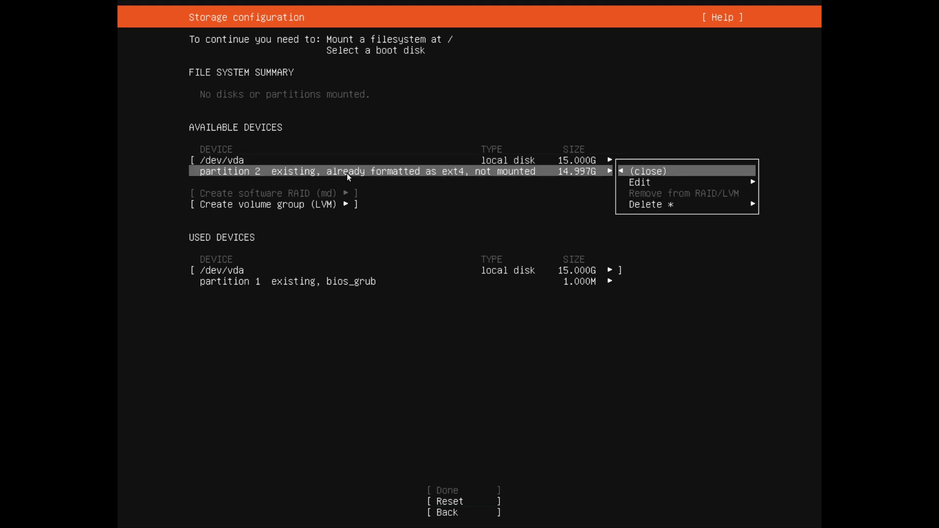
pyautogui.press('Down')
pyautogui.press('Down')
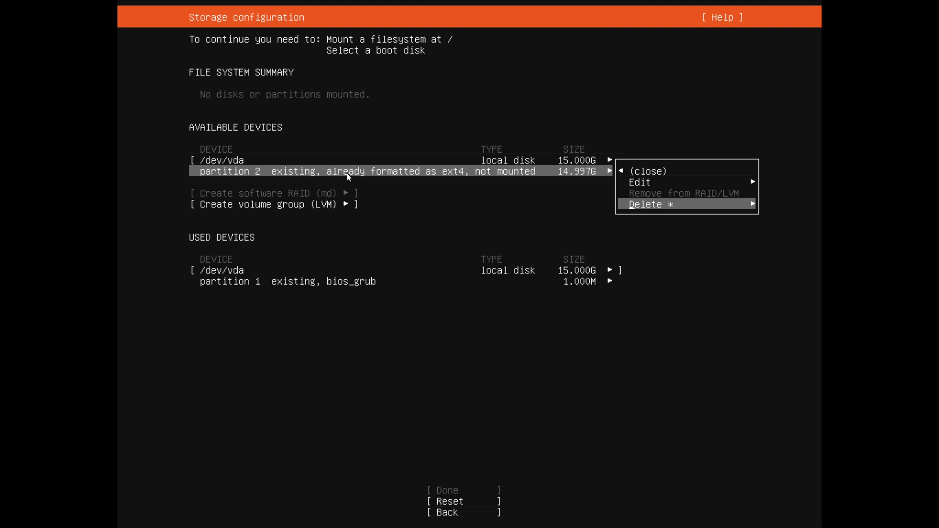
pyautogui.press('Return')
pyautogui.press('Return')
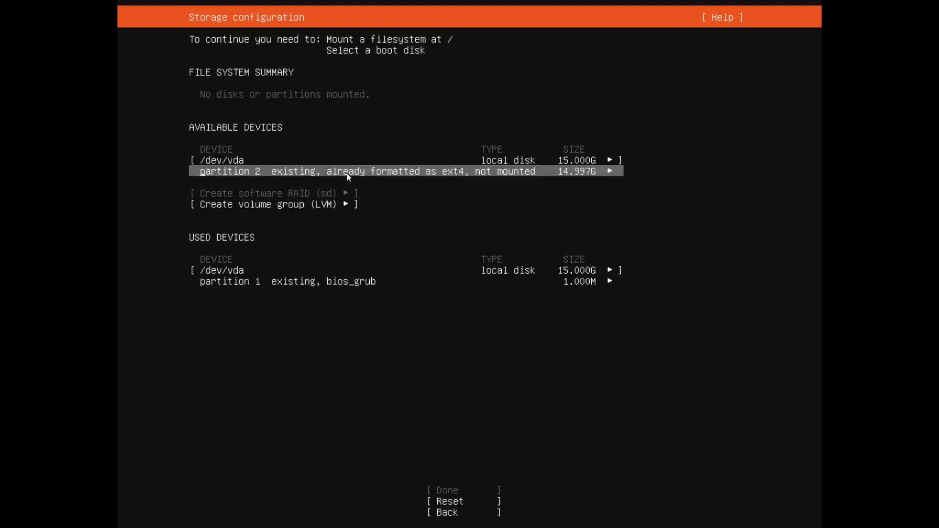
# Try to delete partition 1, the bios_grub partition listed under the used devices
pyautogui.press('Down')
pyautogui.press('Down')
pyautogui.press('Down')
pyautogui.press('Up')
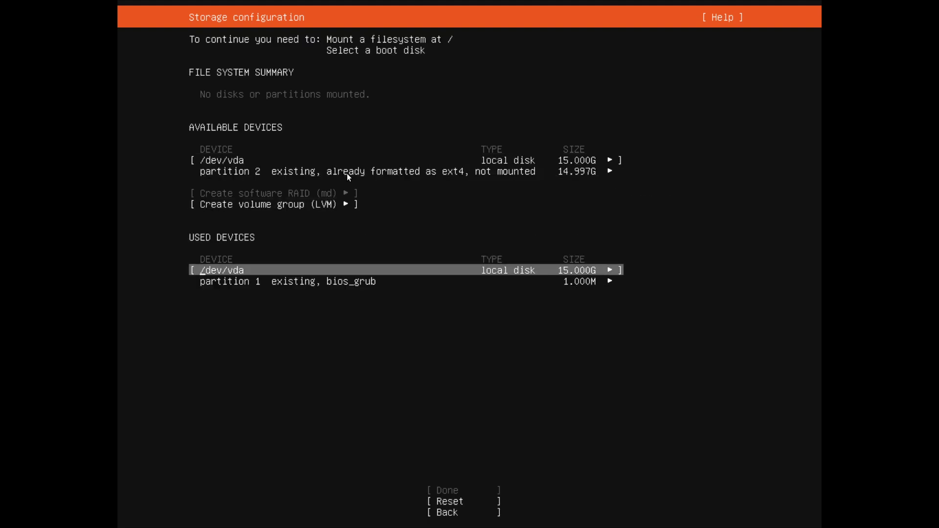
pyautogui.press('Down')
pyautogui.press('Return')
pyautogui.press('Down')
pyautogui.press('Down')
pyautogui.press('Return')
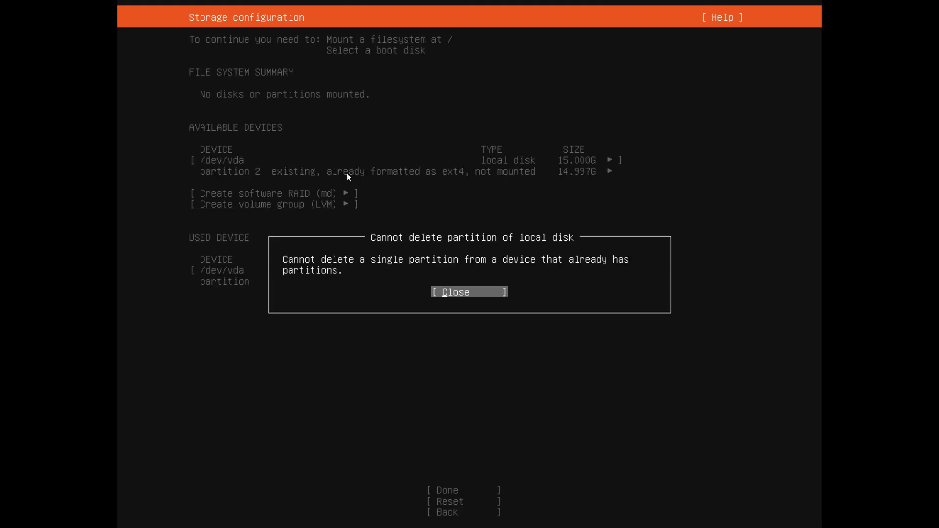
# Dismiss the deletion notice and reformat the /dev/vda disk listed under the used devices
pyautogui.press('Return')
pyautogui.press('Up')
pyautogui.press('Return')
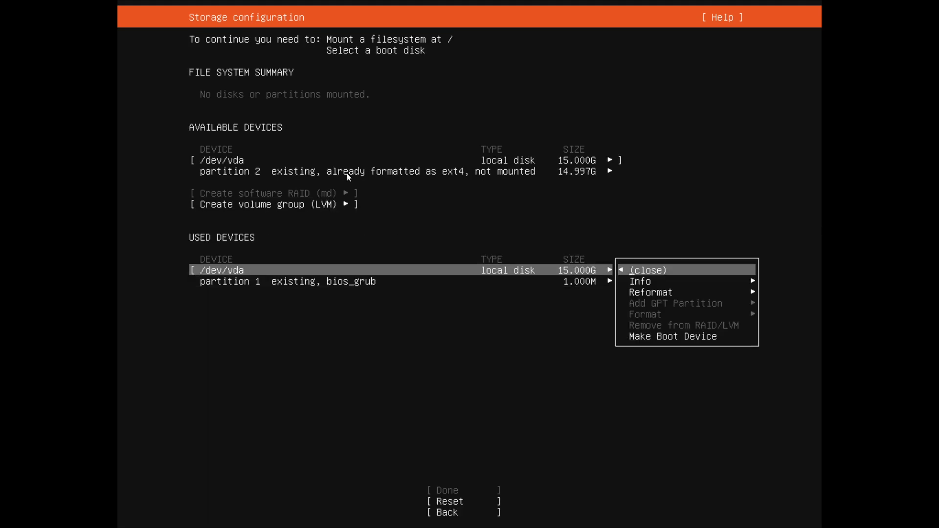
pyautogui.press('Down')
pyautogui.press('Down')
pyautogui.press('Return')
pyautogui.press('Return')
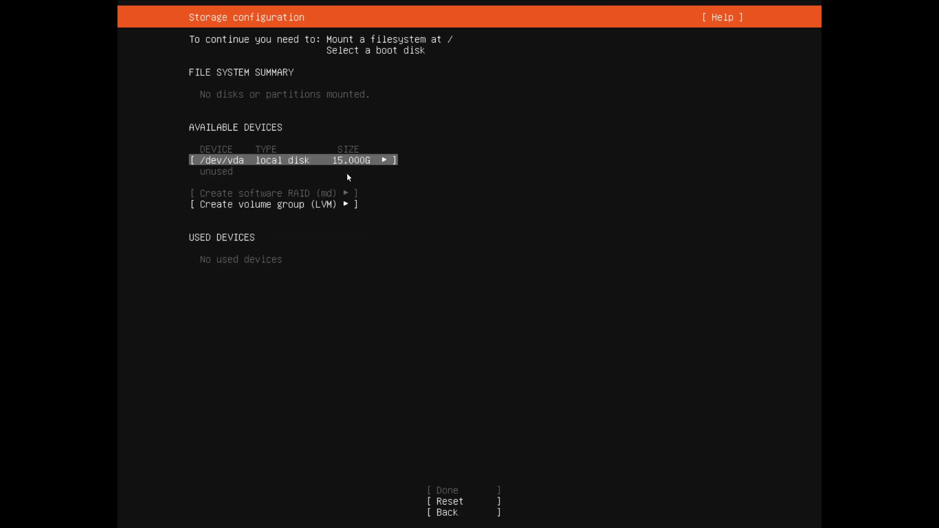
pyautogui.press('Down')
pyautogui.press('Down')
pyautogui.press('Up')
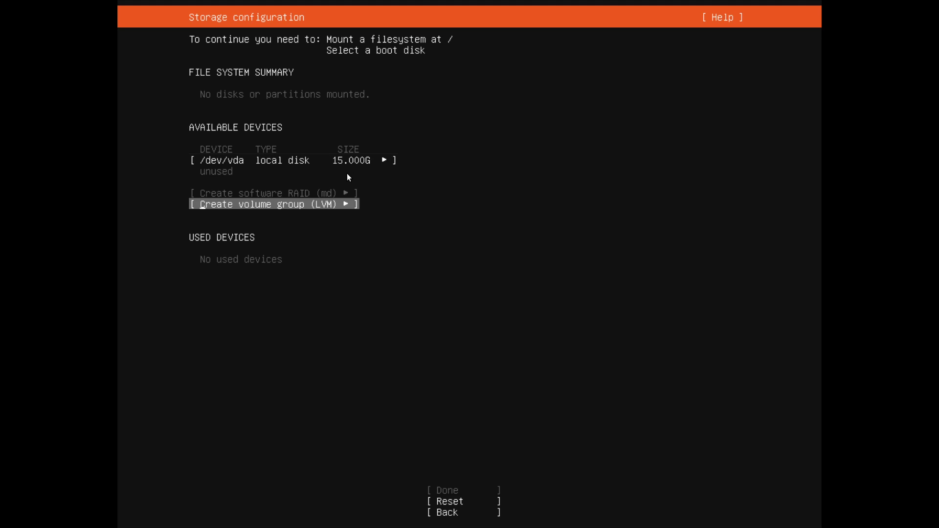
pyautogui.press('Up')
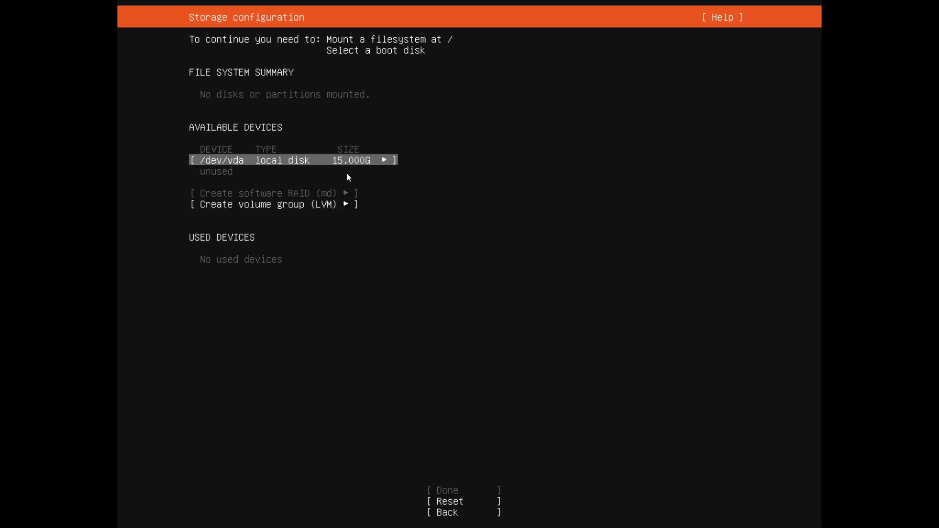
pyautogui.press('Down')
pyautogui.press('Return')
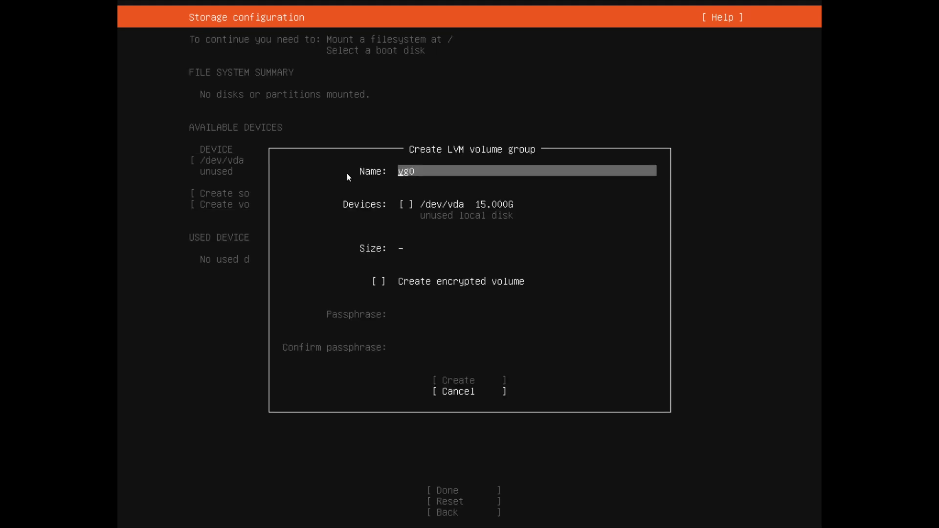
pyautogui.press('Tab')
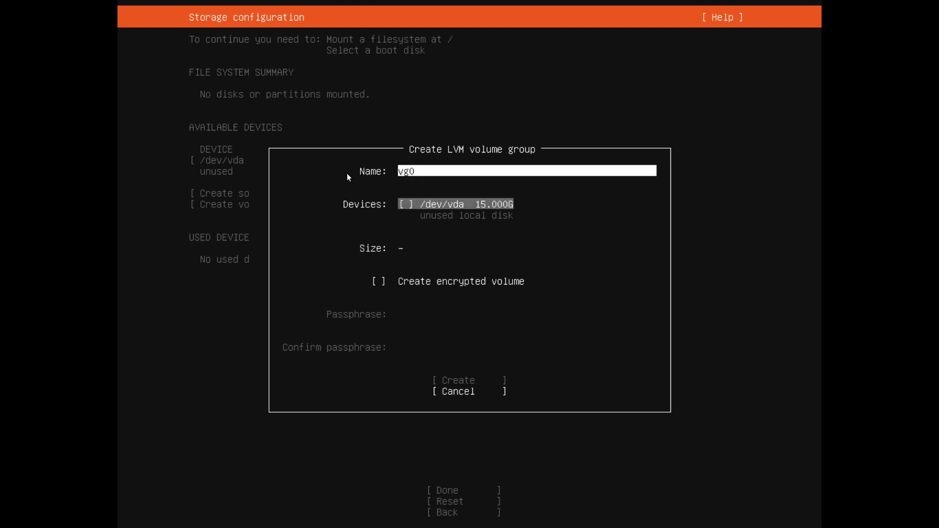
pyautogui.press('space')
pyautogui.press('Tab')
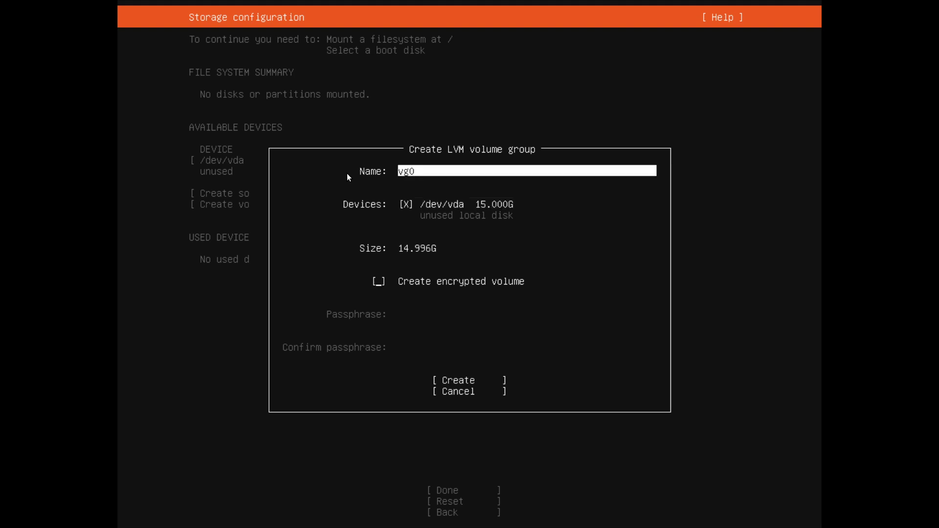
pyautogui.press('space')
pyautogui.press('Tab')
pyautogui.press('Tab')
pyautogui.press('Tab')
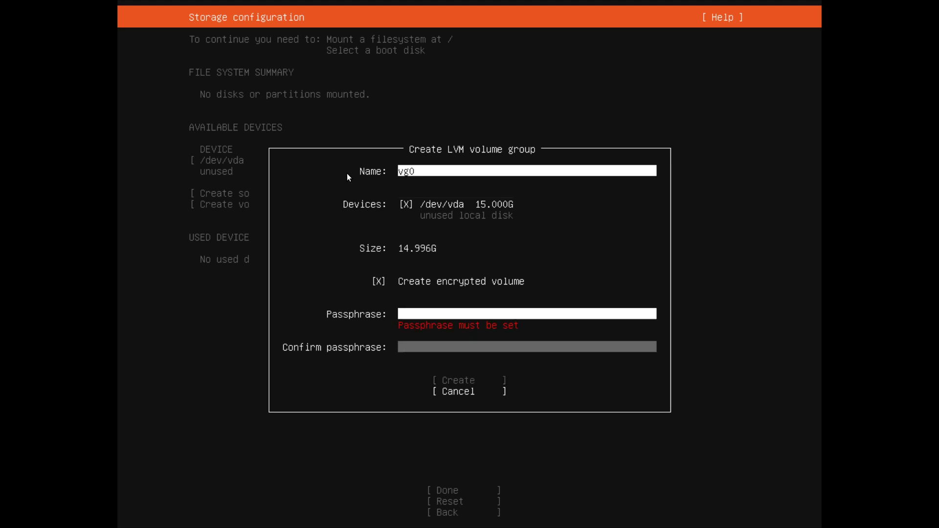
pyautogui.press('Return')
pyautogui.press('Escape')
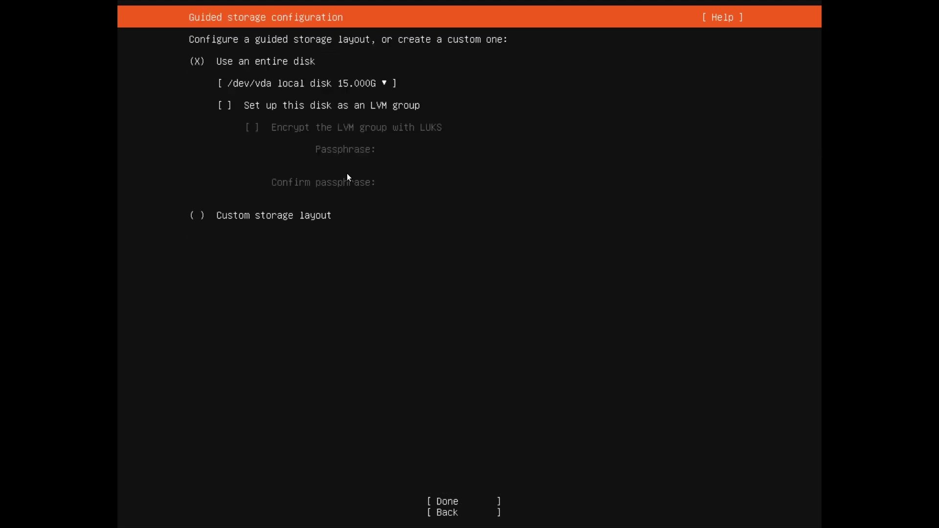
# Select the custom storage layout again and continue to the storage configuration
pyautogui.press('Tab')
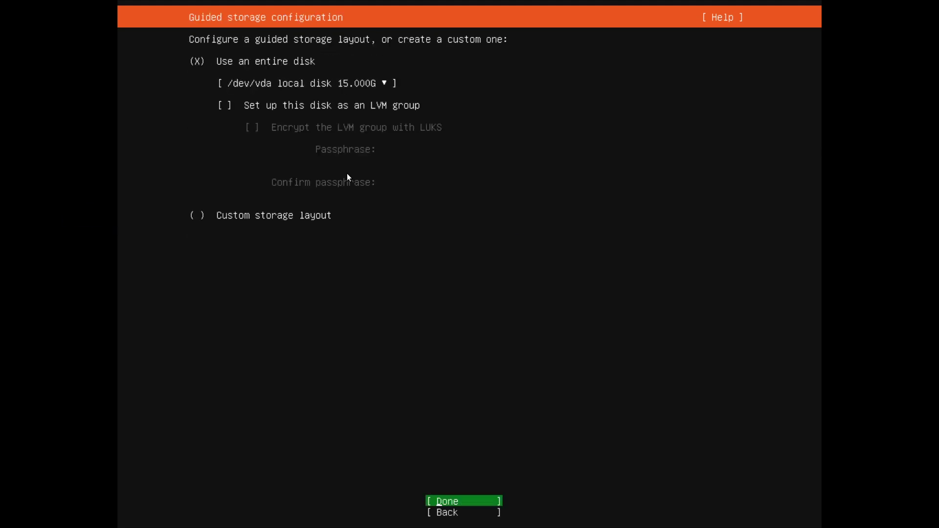
pyautogui.press('Up')
pyautogui.press('space')
pyautogui.press('Tab')
pyautogui.press('Return')
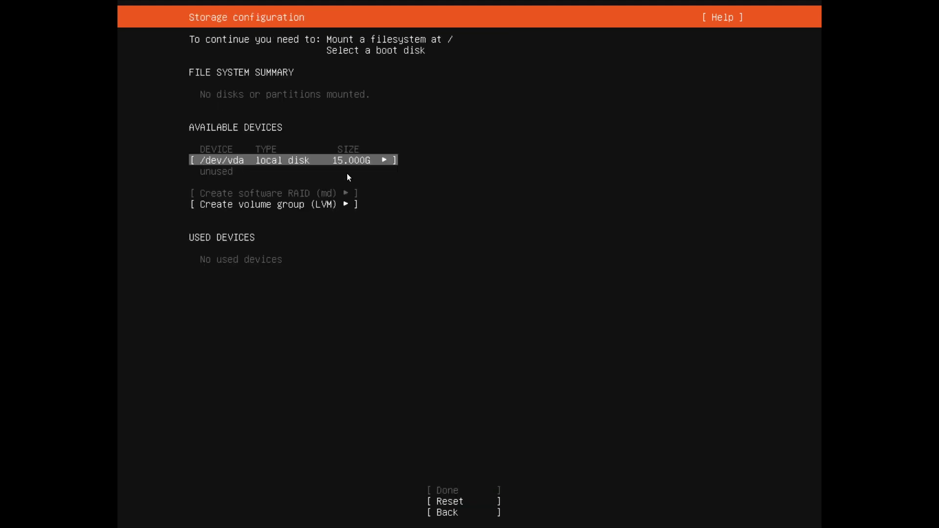
# Start adding a GPT partition to the unused /dev/vda disk
pyautogui.press('Up')
pyautogui.press('Tab')
pyautogui.press('Return')
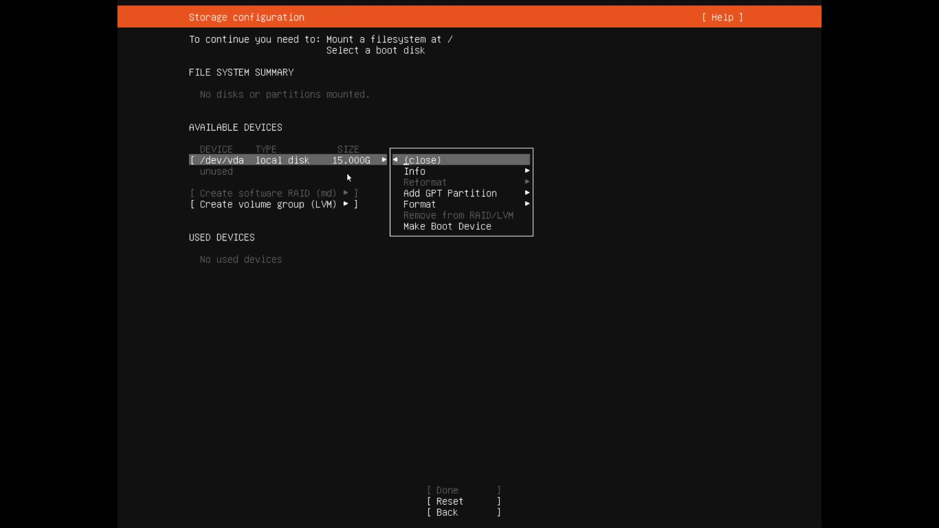
pyautogui.press('Down')
pyautogui.press('Down')
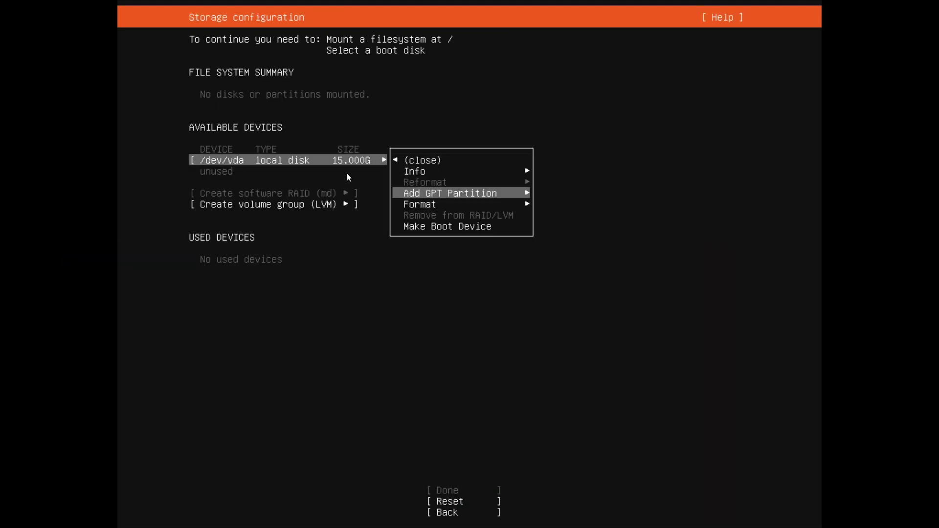
pyautogui.press('Return')
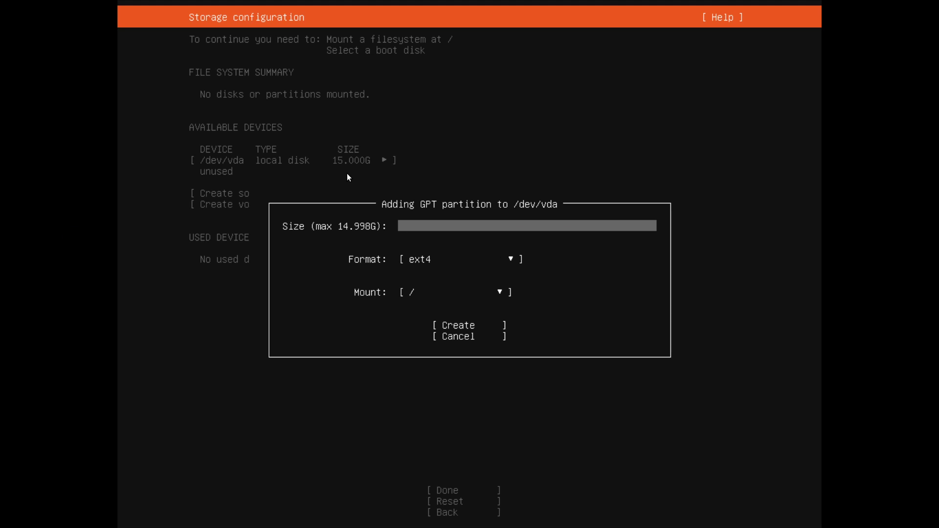
# Set the new partition's size to 10G
pyautogui.write('10GB')
pyautogui.press('Tab')
pyautogui.hotkey('shift', 'Tab')
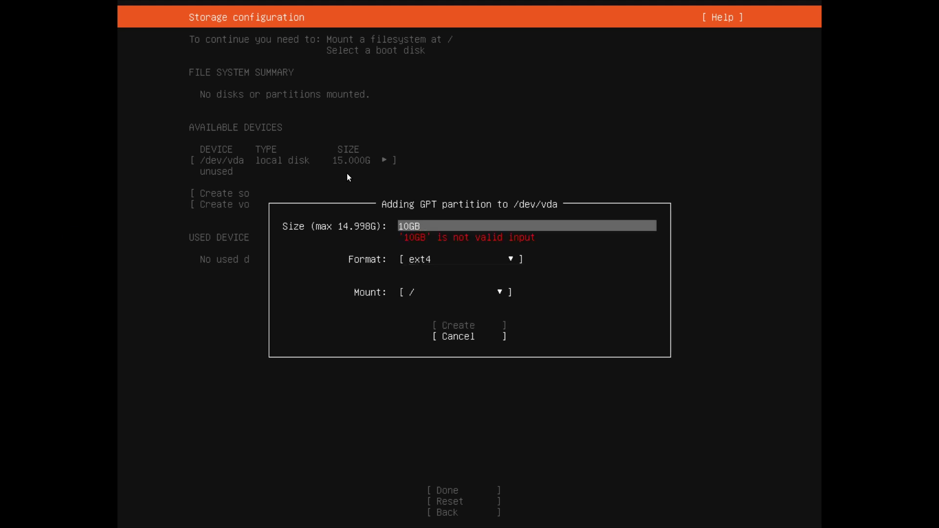
pyautogui.press('BackSpace')
pyautogui.press('BackSpace')
pyautogui.write('G')
pyautogui.press('Tab')
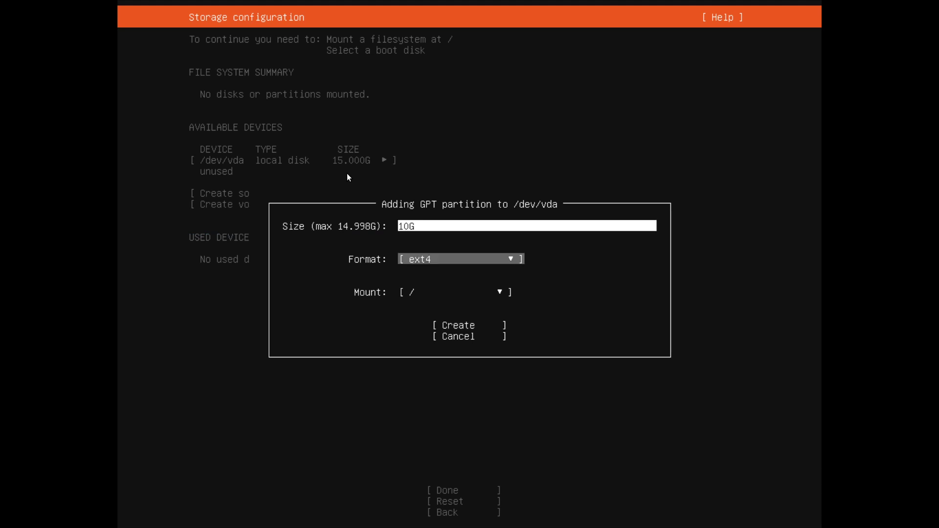
# Examine the filesystem formats offered for the new partition, keeping ext4 selected
pyautogui.press('Return')
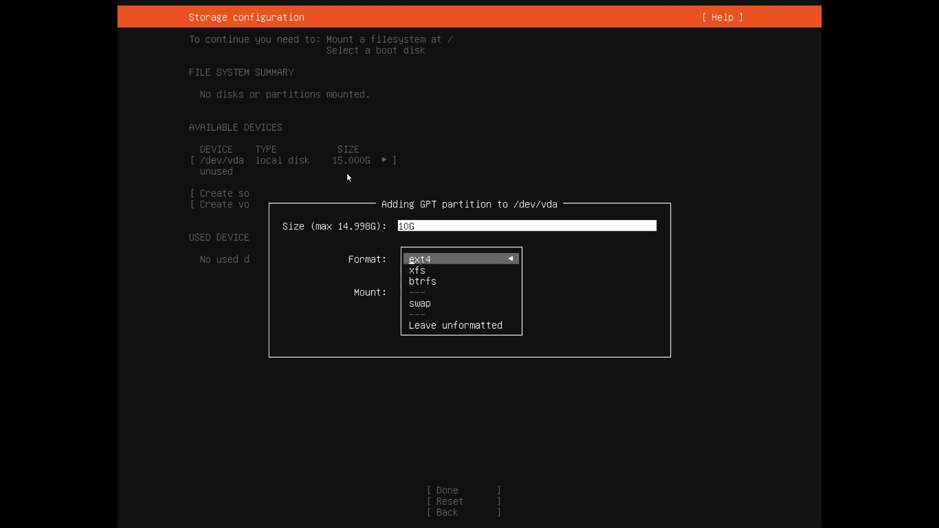
pyautogui.press('Down')
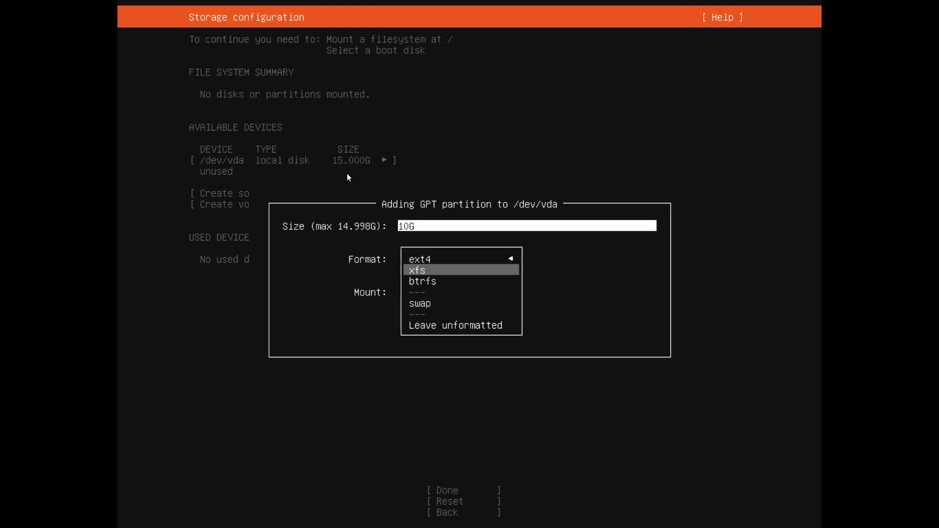
pyautogui.press('Down')
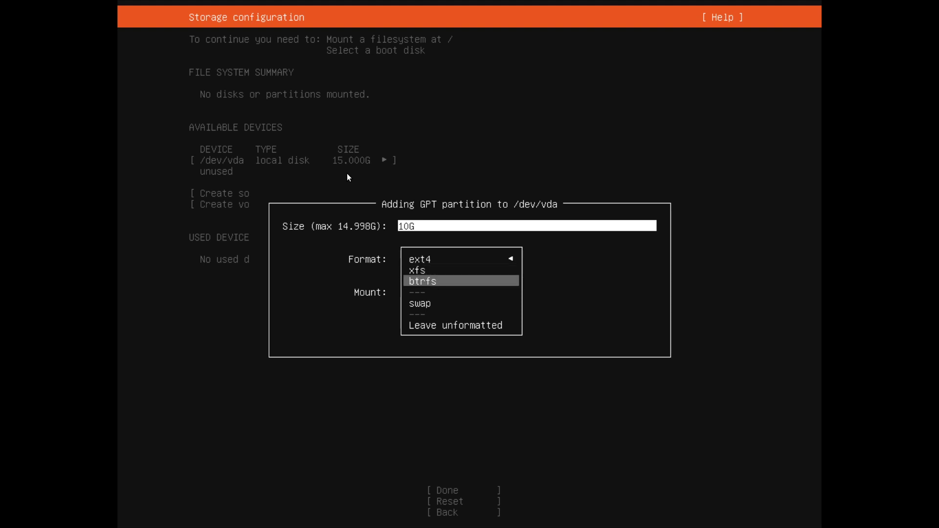
pyautogui.press('Down')
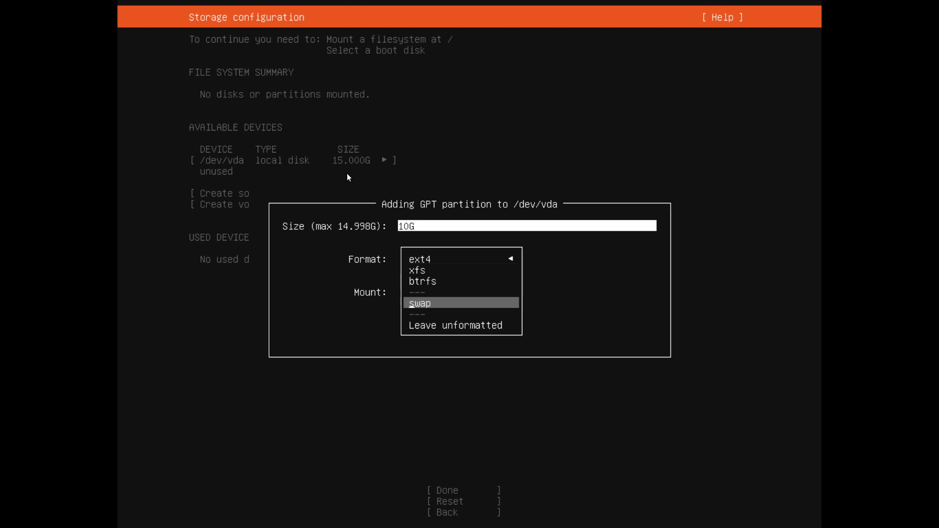
pyautogui.press('Down')
pyautogui.press('Up')
pyautogui.press('Up')
pyautogui.press('Up')
pyautogui.press('Up')
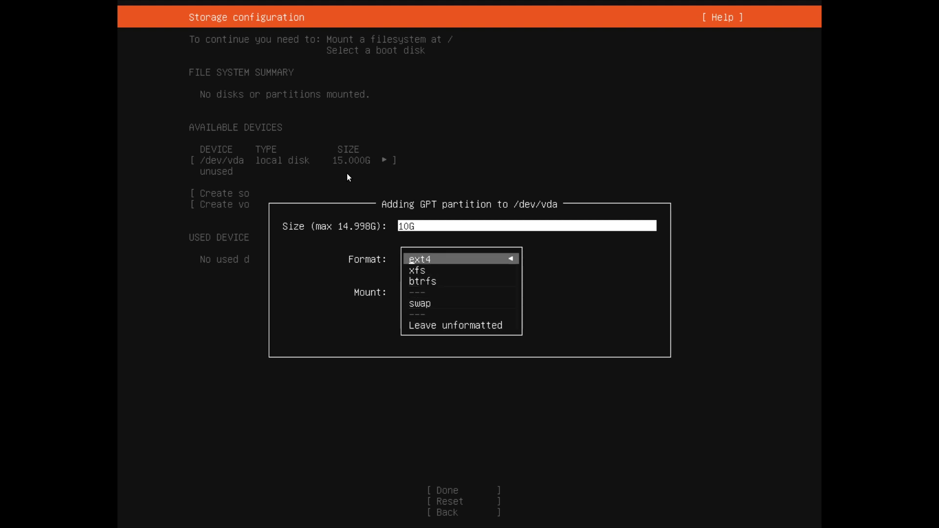
pyautogui.press('Return')
# Set the new partition's size to 2G and its format to swap, and create it
pyautogui.press('Up')
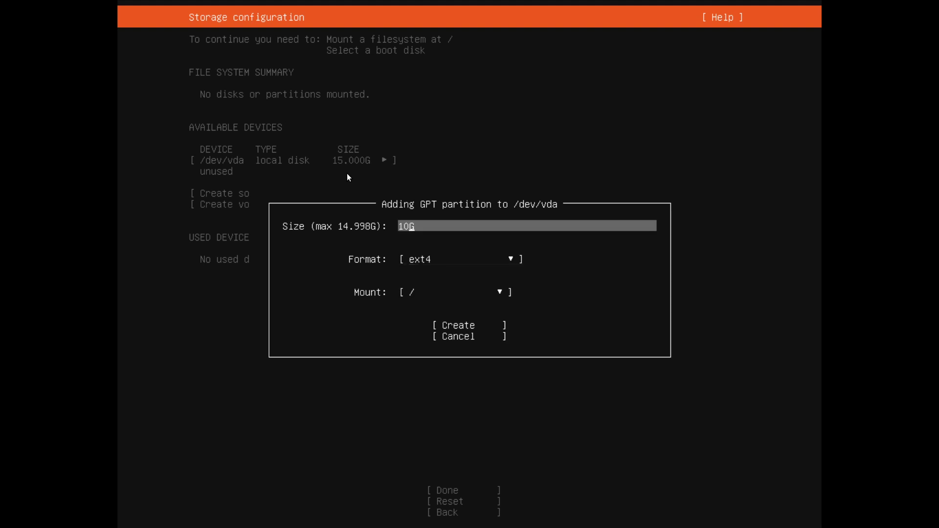
pyautogui.press('BackSpace')
pyautogui.press('BackSpace')
pyautogui.write('2')
pyautogui.press('Down')
pyautogui.press('Return')
pyautogui.press('Down')
pyautogui.press('Down')
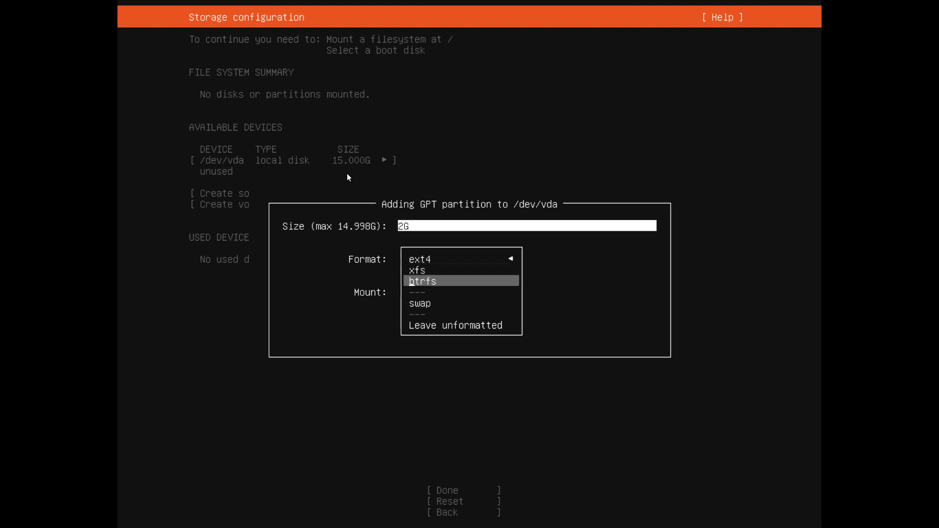
pyautogui.press('Down')
pyautogui.press('Down')
pyautogui.press('Up')
pyautogui.press('Return')
pyautogui.press('Tab')
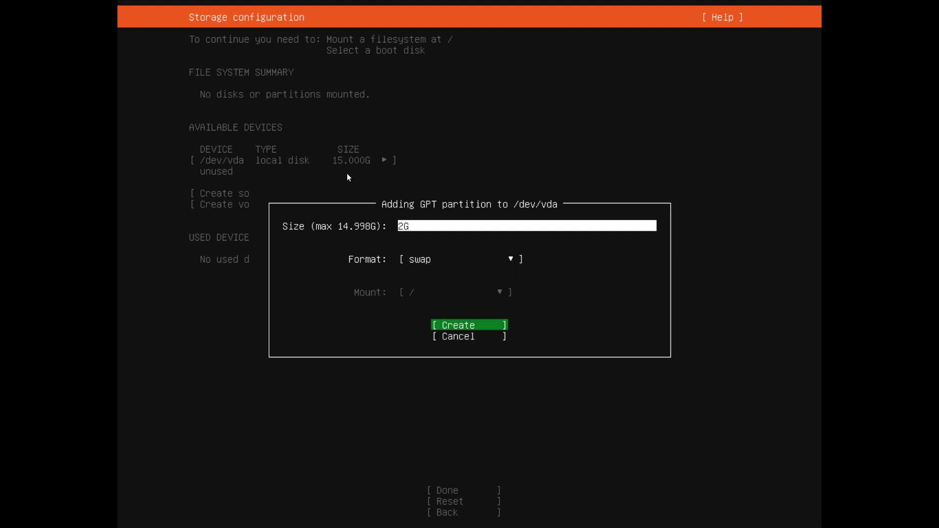
pyautogui.press('Return')
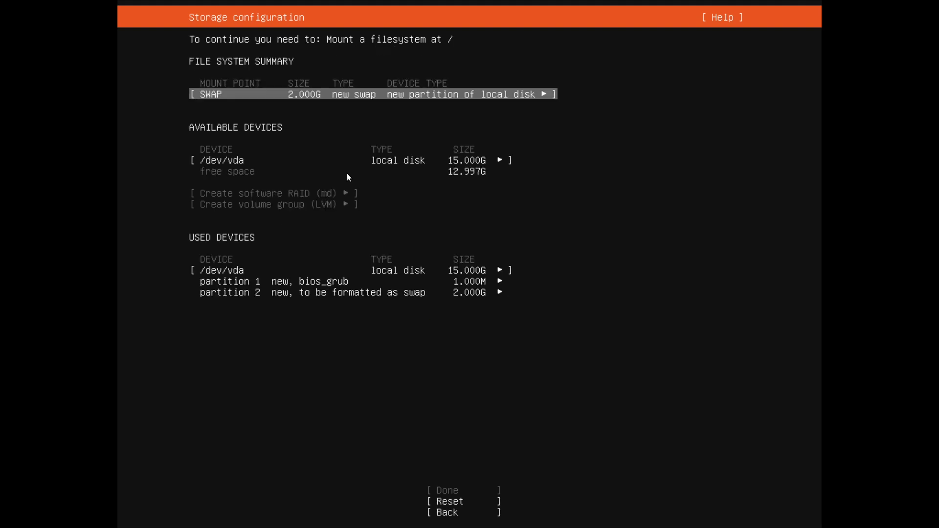
# Add a 10G GPT partition to /dev/vda, formatted as ext4 and mounted at /
pyautogui.press('Down')
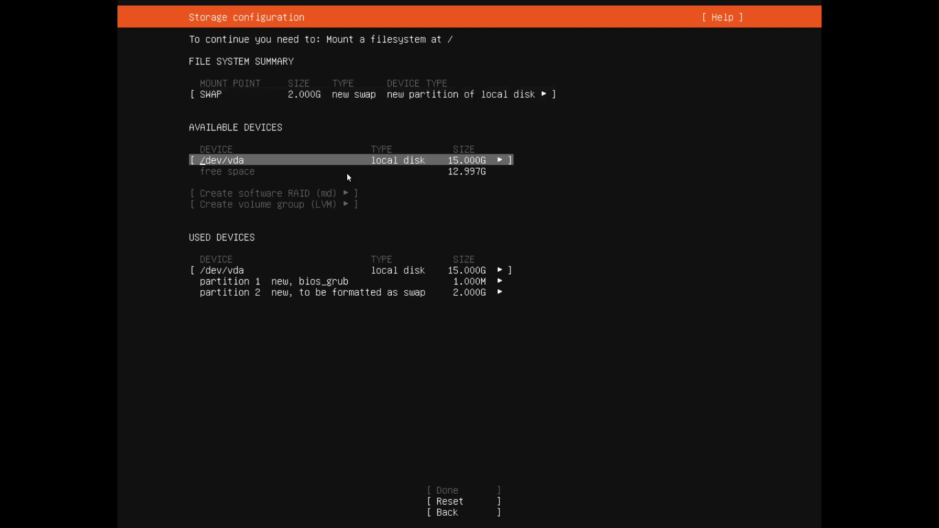
pyautogui.press('Up')
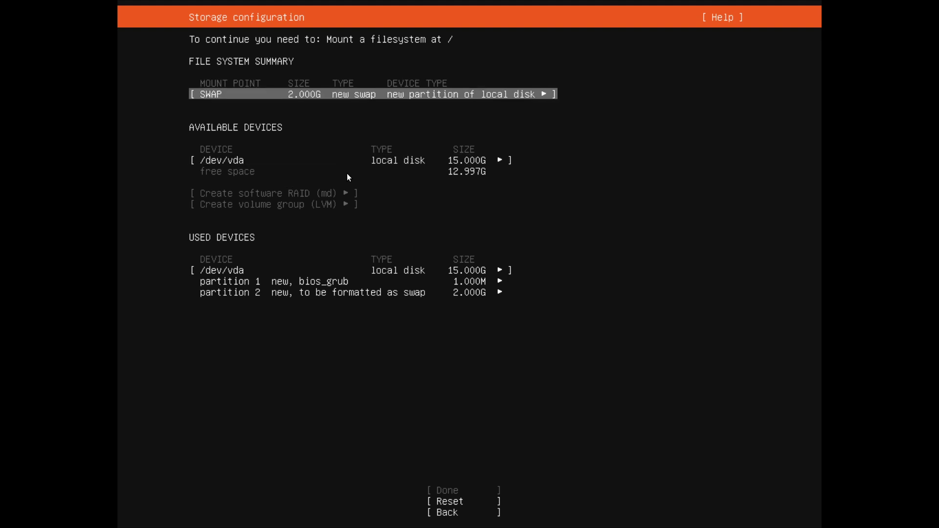
pyautogui.press('Down')
pyautogui.press('Return')
pyautogui.press('Down')
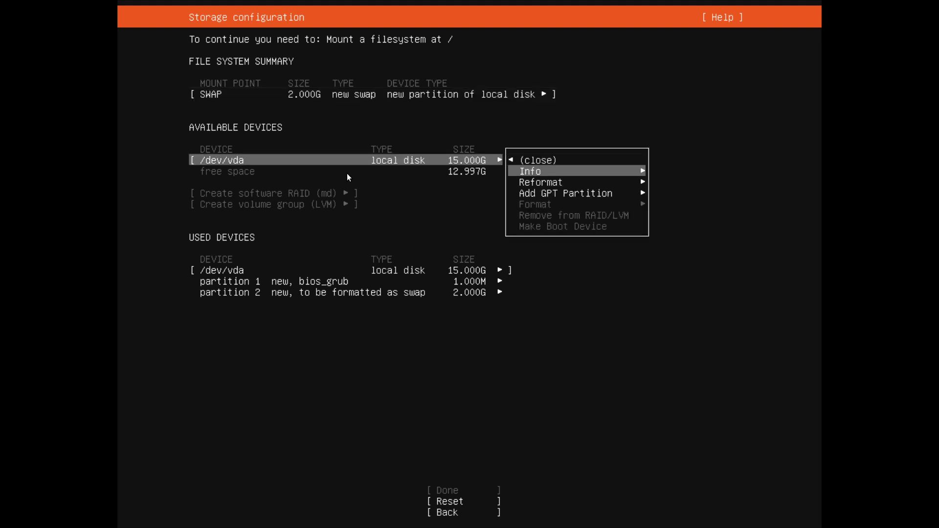
pyautogui.press('Down')
pyautogui.press('Down')
pyautogui.press('Return')
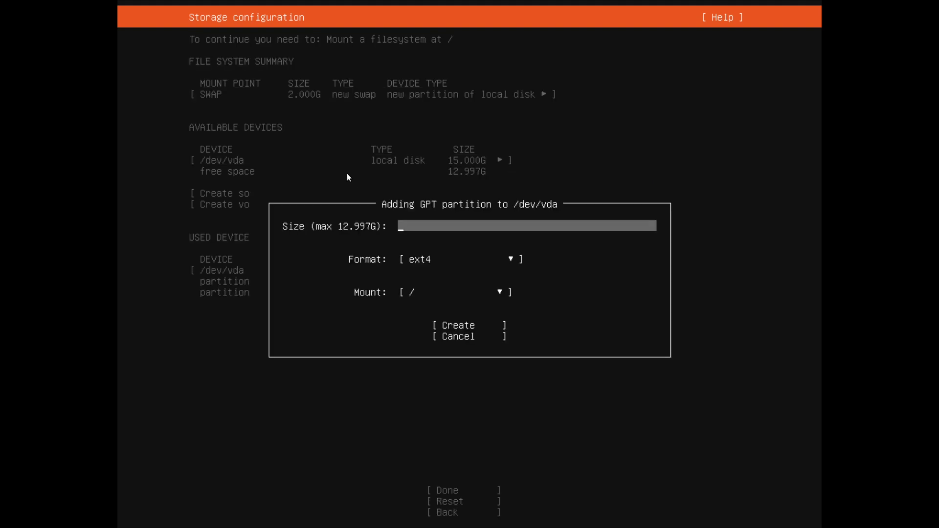
pyautogui.write('10G')
pyautogui.press('Tab')
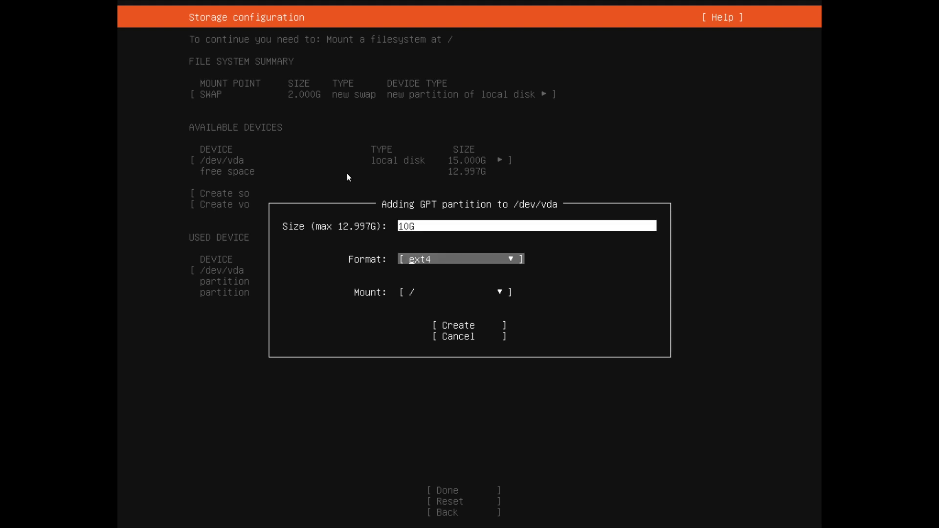
pyautogui.press('Tab')
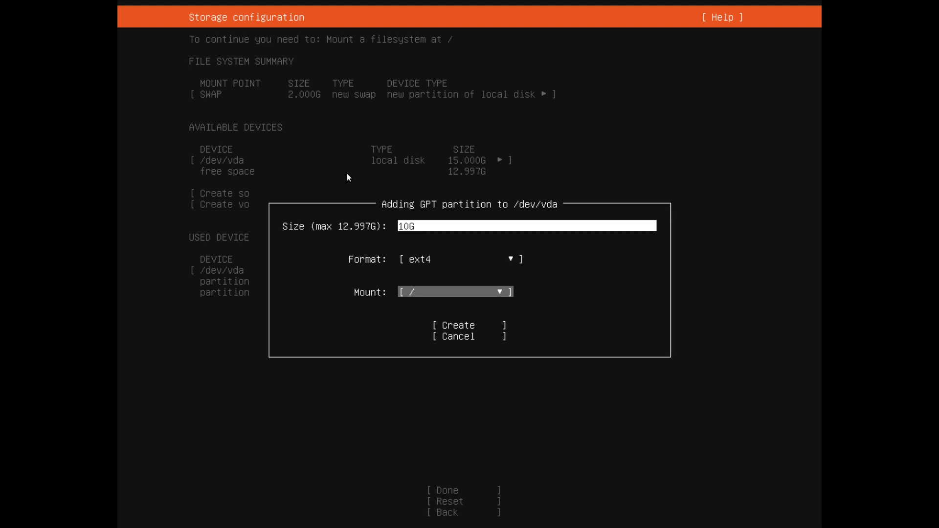
pyautogui.press('Tab')
pyautogui.press('Return')
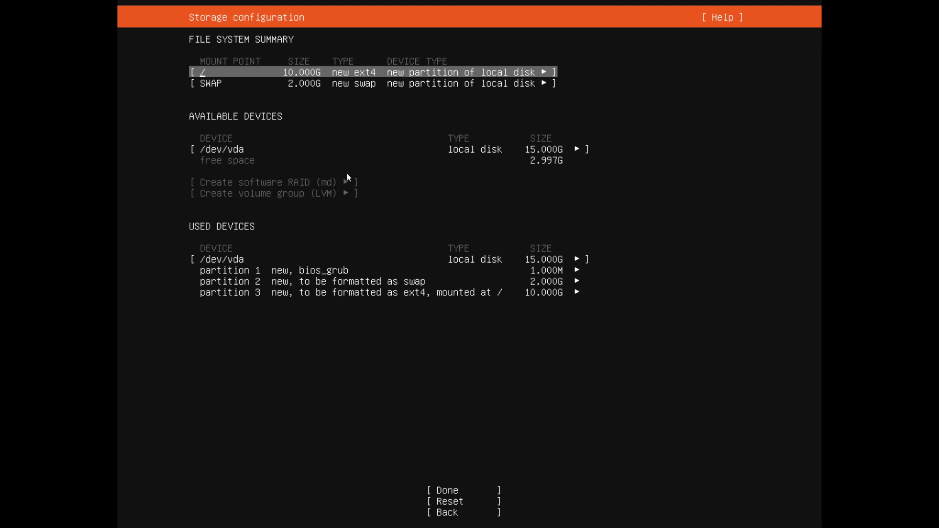
# Start adding another GPT partition to /dev/vda with a size of 2.5G
pyautogui.press('Down')
pyautogui.press('Down')
pyautogui.press('Down')
pyautogui.press('Up')
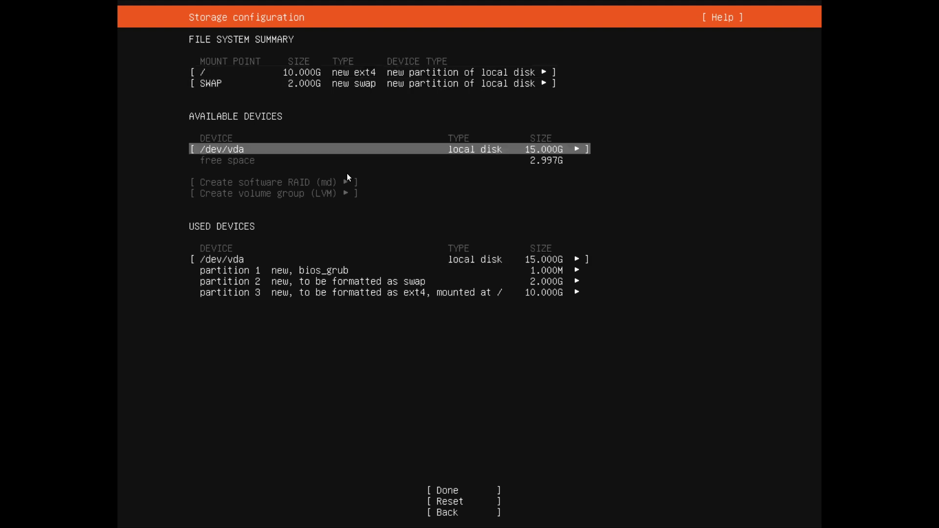
pyautogui.press('Return')
pyautogui.press('Down')
pyautogui.press('Down')
pyautogui.press('Down')
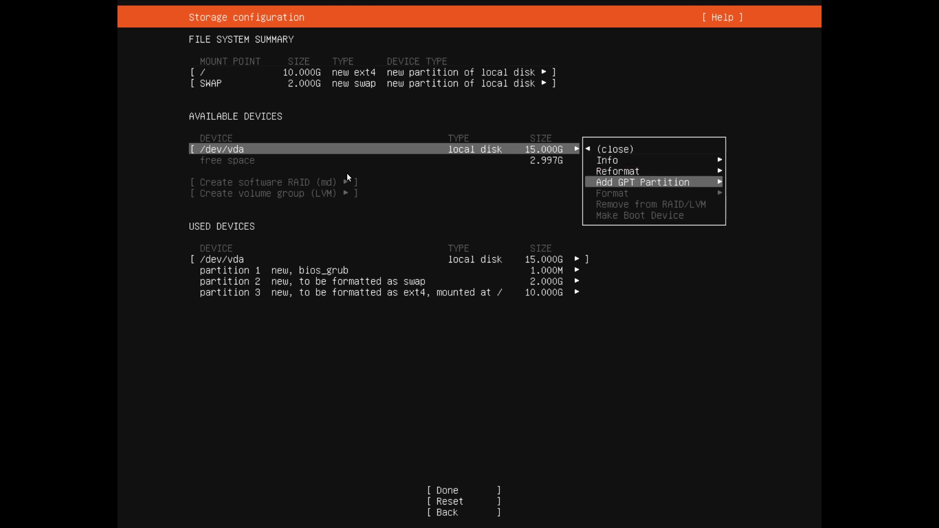
pyautogui.press('Return')
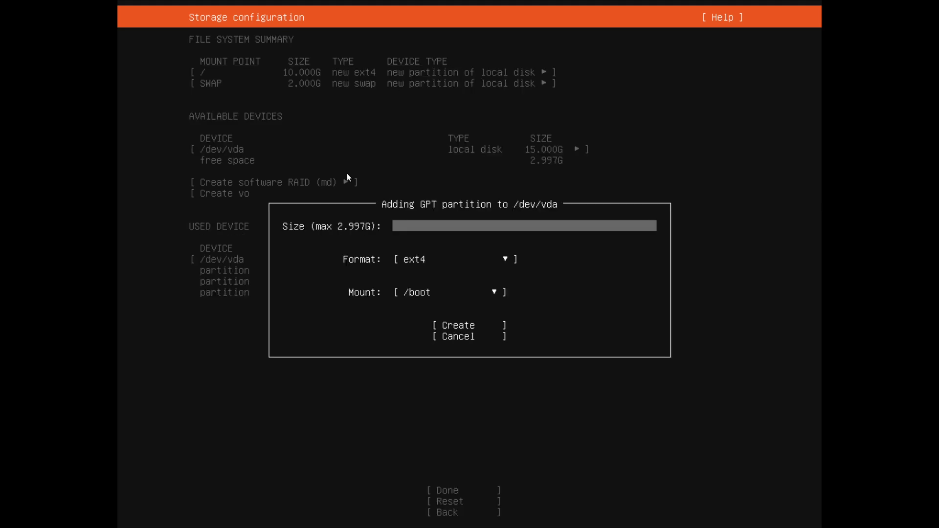
pyautogui.write('2.5')
pyautogui.press('Tab')
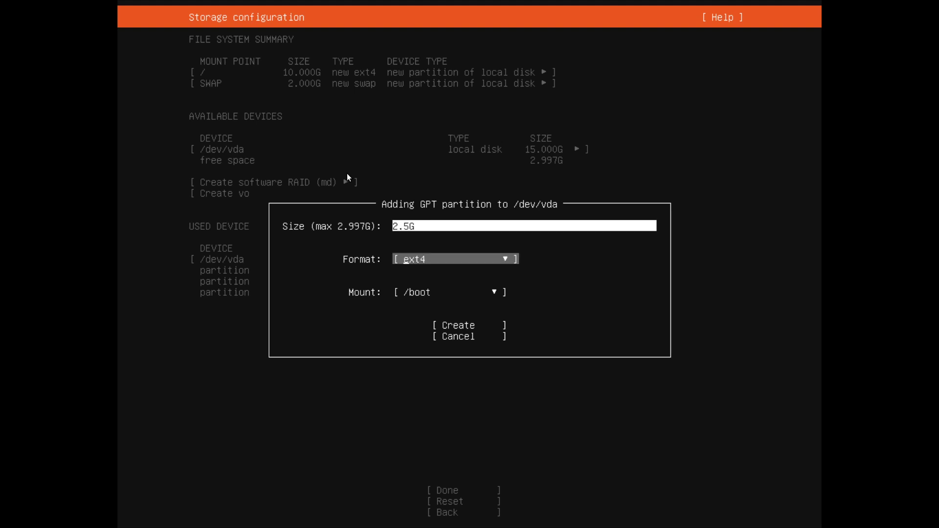
# Set the new partition's format to xfs
pyautogui.press('Tab')
pyautogui.hotkey('shift', 'Tab')
pyautogui.press('Return')
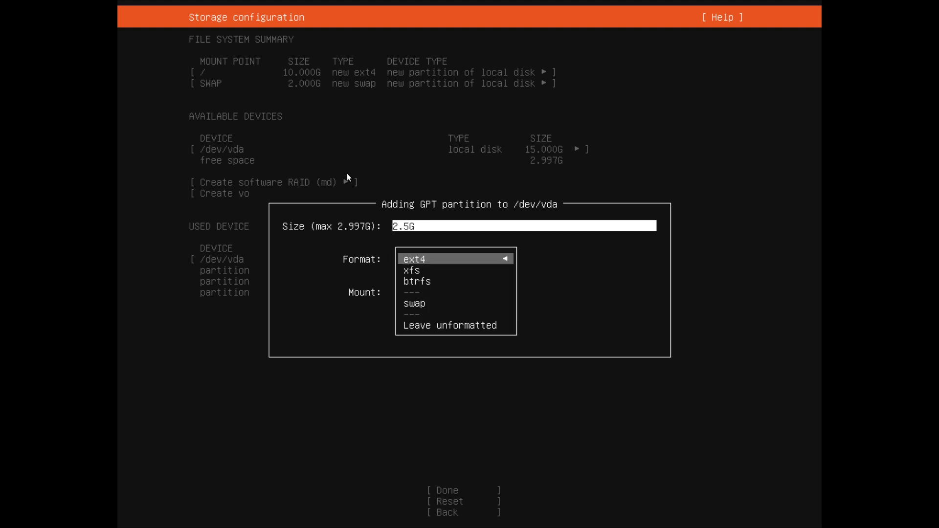
pyautogui.press('Down')
pyautogui.press('Down')
pyautogui.press('Up')
pyautogui.press('Return')
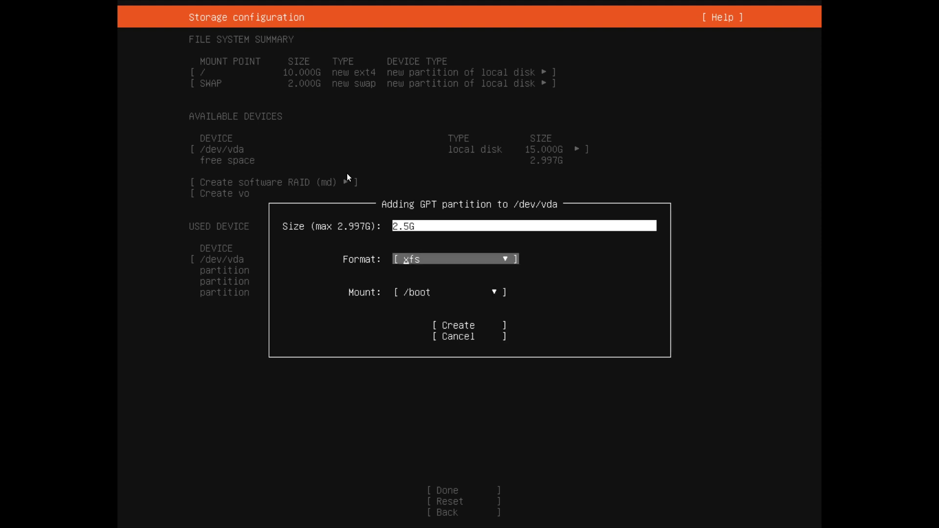
# Set the new partition's mount point to /var and create it
pyautogui.press('Tab')
pyautogui.press('Return')
pyautogui.press('Down')
pyautogui.press('Return')
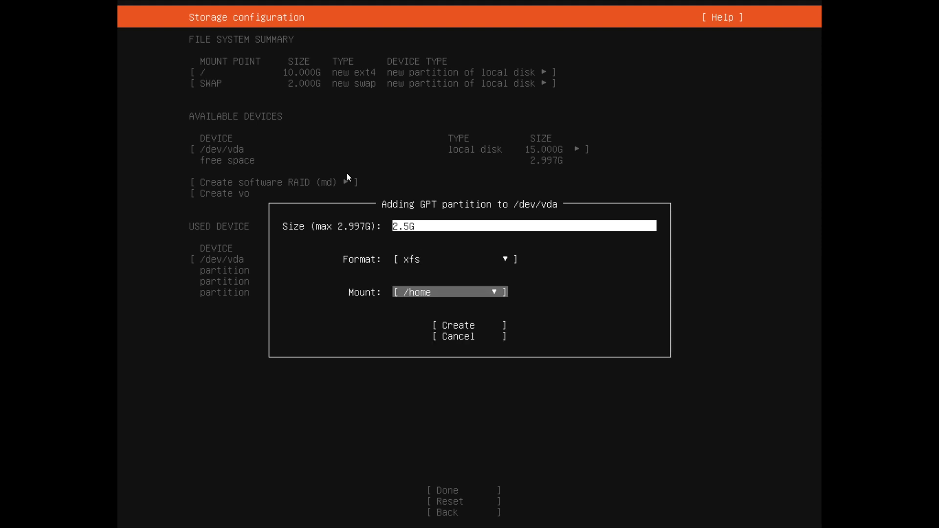
pyautogui.press('Tab')
pyautogui.hotkey('shift', 'Tab')
pyautogui.press('Return')
pyautogui.press('Down')
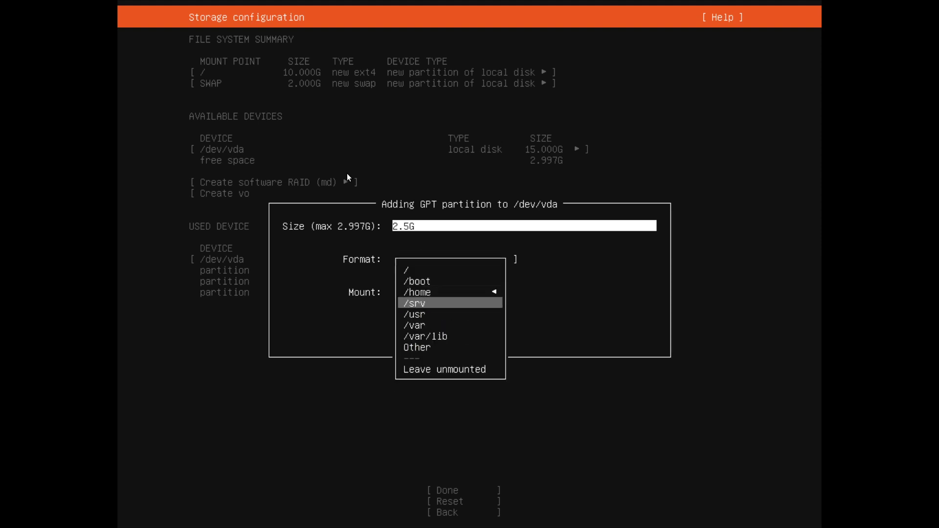
pyautogui.press('Down')
pyautogui.press('Down')
pyautogui.press('Return')
pyautogui.press('Tab')
pyautogui.press('Return')
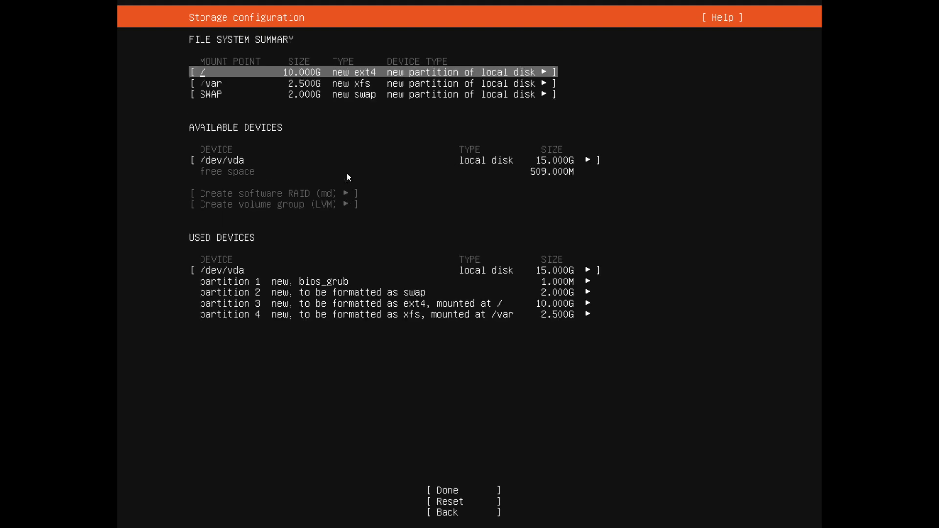
# Review the root, /var and swap entries in the file system summary
pyautogui.press('Down')
pyautogui.press('Down')
pyautogui.press('Down')
pyautogui.press('Down')
pyautogui.press('Up')
pyautogui.press('Up')
pyautogui.press('Up')
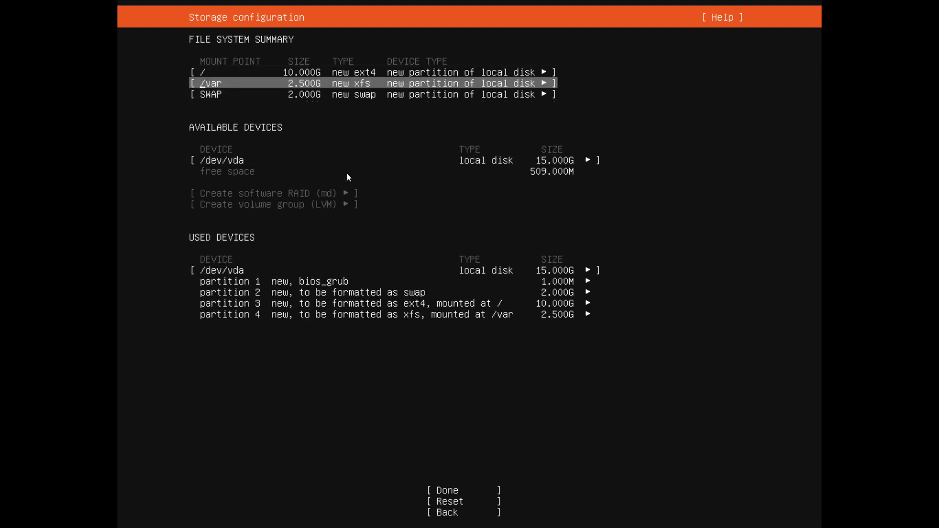
pyautogui.press('Up')
pyautogui.press('Down')
pyautogui.press('Down')
pyautogui.press('Down')
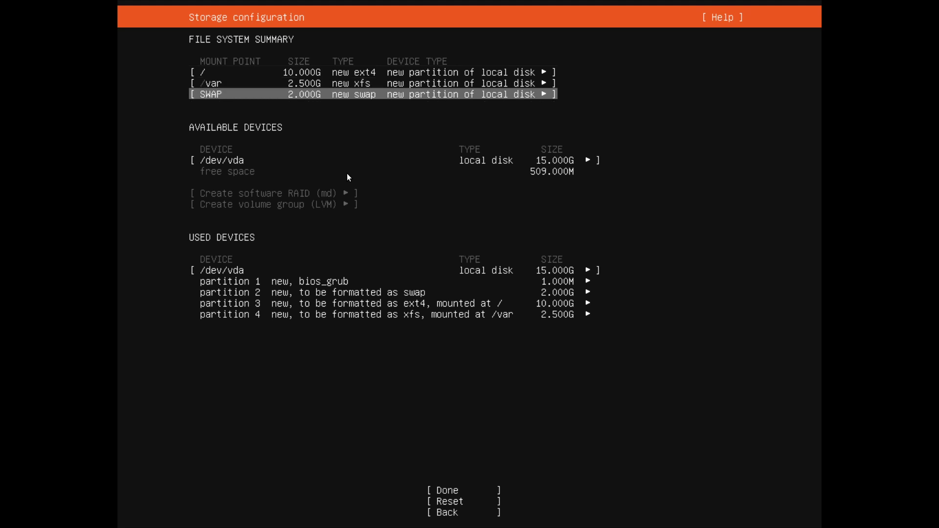
pyautogui.press('Up')
pyautogui.press('Up')
pyautogui.press('Up')
pyautogui.press('Down')
pyautogui.press('Down')
pyautogui.press('Down')
pyautogui.press('Up')
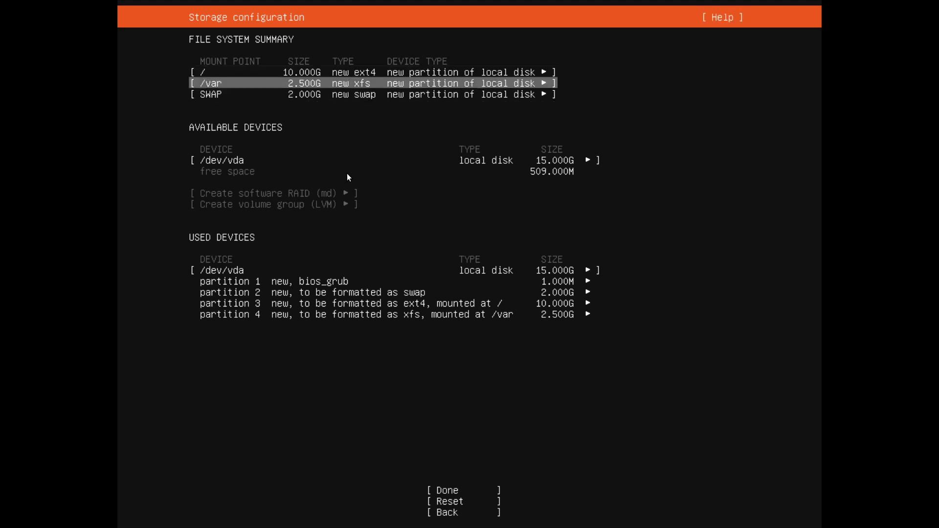
# Leave the custom storage layout and return to the guided storage configuration
pyautogui.press('Down')
pyautogui.press('Down')
pyautogui.press('Down')
pyautogui.press('Down')
pyautogui.press('Down')
pyautogui.press('Down')
pyautogui.press('Down')
pyautogui.press('Down')
pyautogui.press('Down')
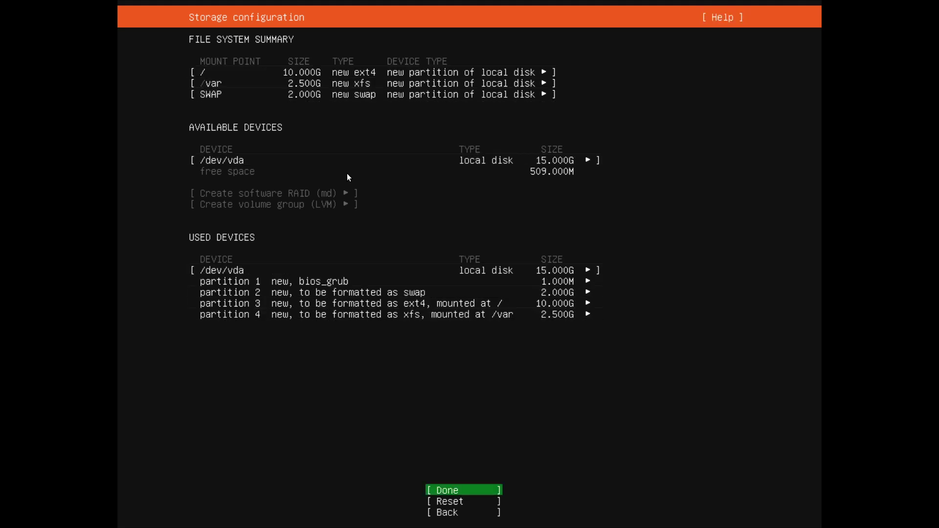
pyautogui.press('Return')
pyautogui.press('Down')
pyautogui.press('Down')
pyautogui.press('Escape')
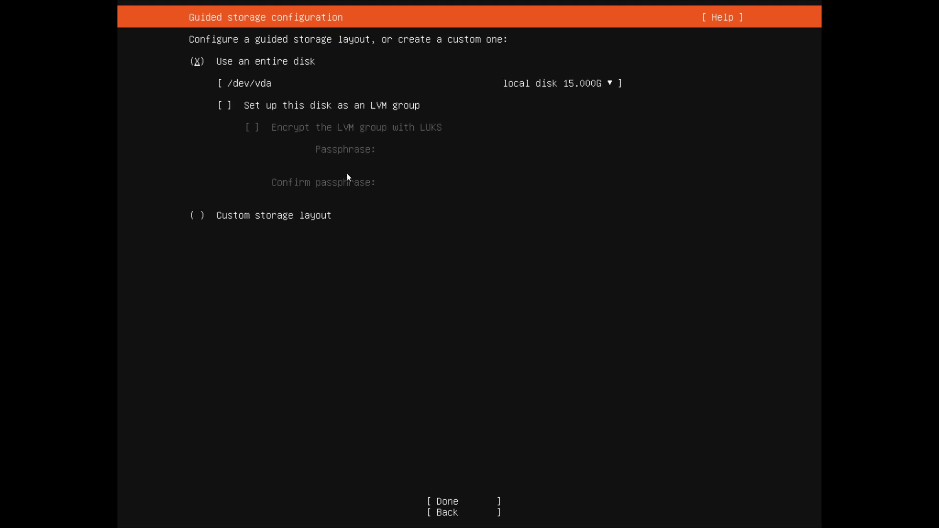
# Accept the guided layout that uses the entire /dev/vda disk without an LVM group
pyautogui.press('Down')
pyautogui.press('Tab')
pyautogui.press('Return')
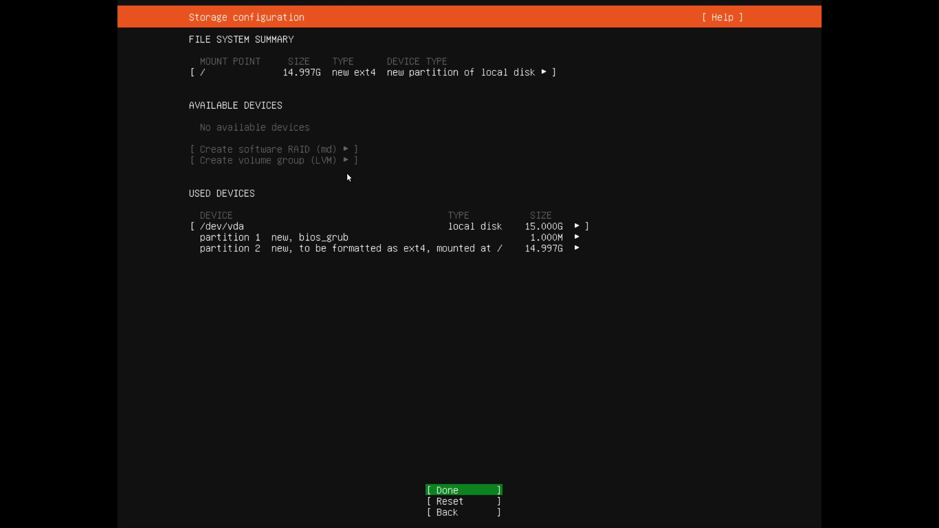
# Review the guided layout's root file system and the partitions planned on /dev/vda
pyautogui.press('Down')
pyautogui.press('Up')
pyautogui.press('Up')
pyautogui.press('Up')
pyautogui.press('Up')
pyautogui.press('Up')
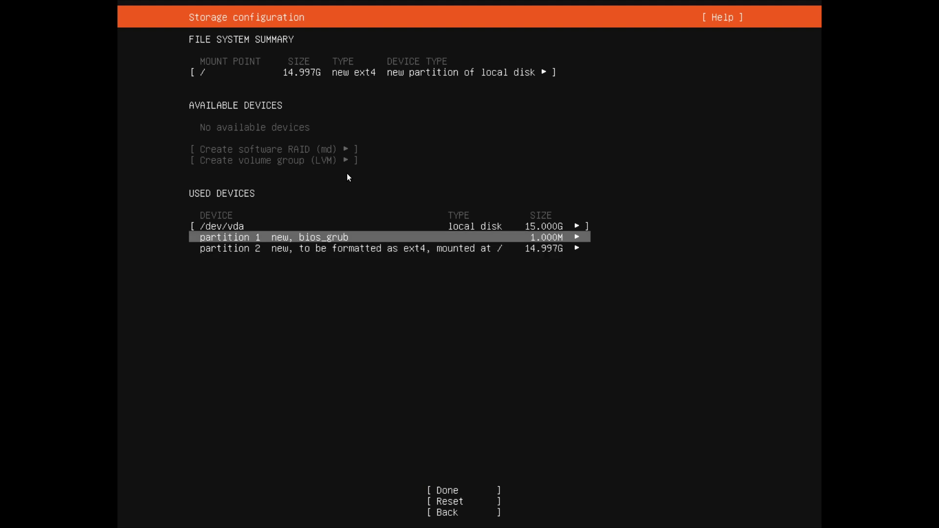
pyautogui.press('Down')
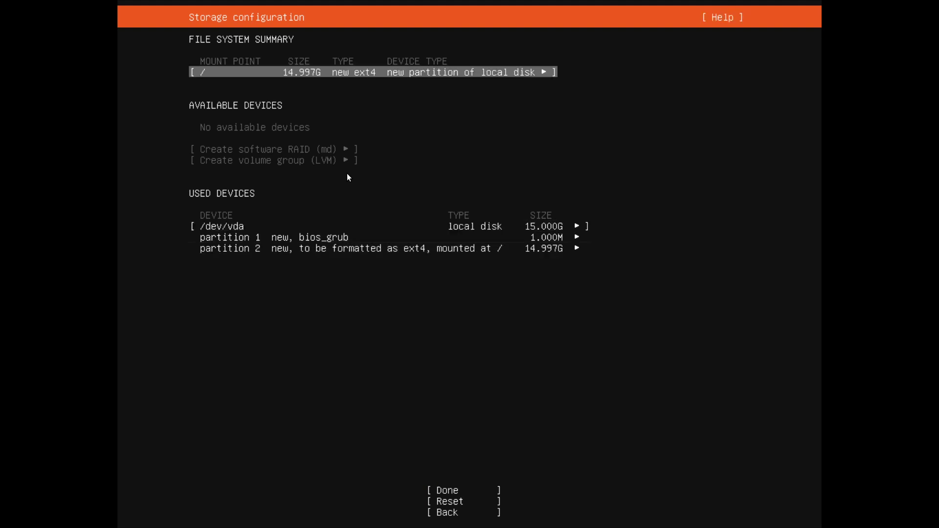
pyautogui.press('Down')
pyautogui.press('Down')
pyautogui.press('Down')
pyautogui.press('Down')
pyautogui.press('Down')
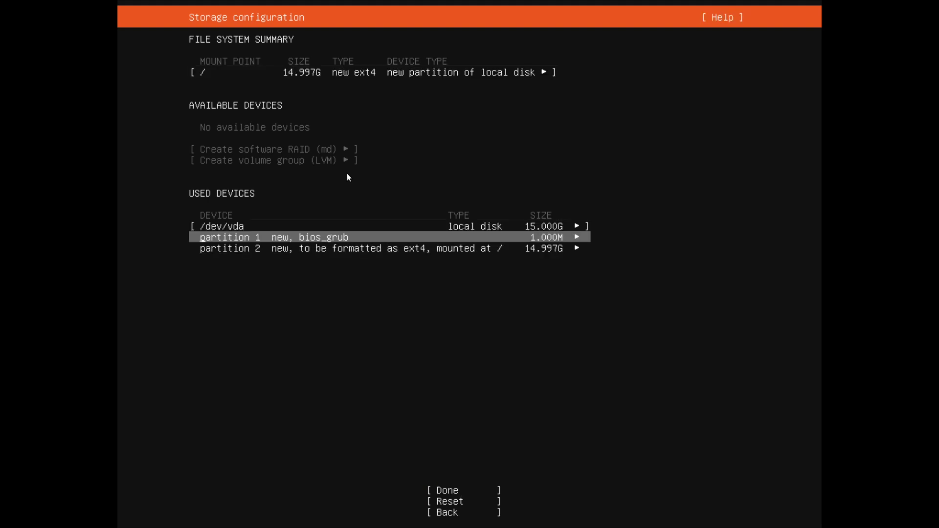
pyautogui.press('Up')
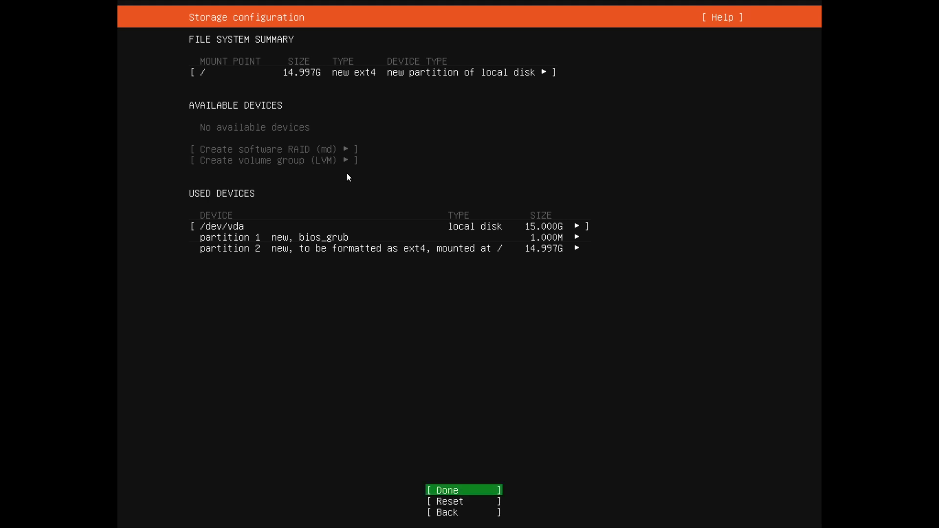
# Accept the storage configuration and confirm the destructive action to begin the installation
pyautogui.press('Return')
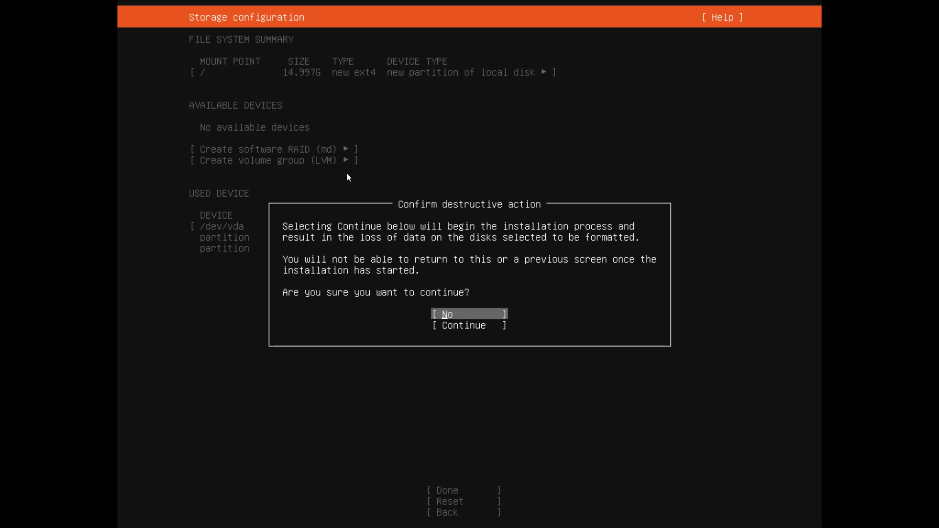
pyautogui.press('Down')
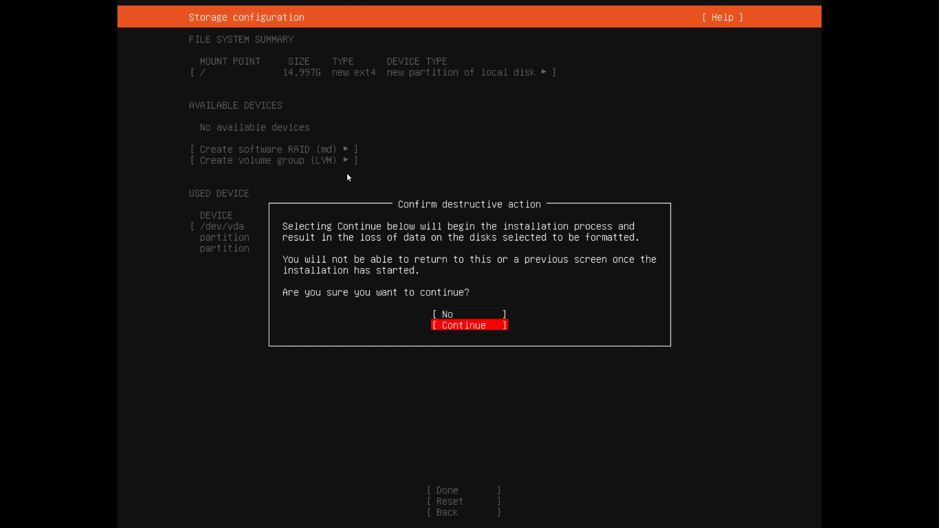
pyautogui.press('Return')
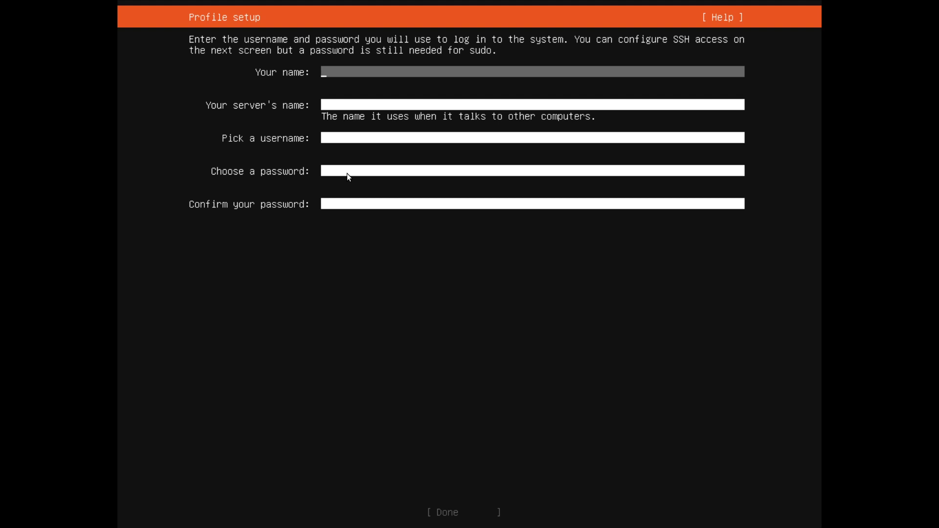
# Fill in the profile with supportniks as both name and username, and ubuntuserver as the server's name
pyautogui.write('supportniks')
pyautogui.press('Tab')
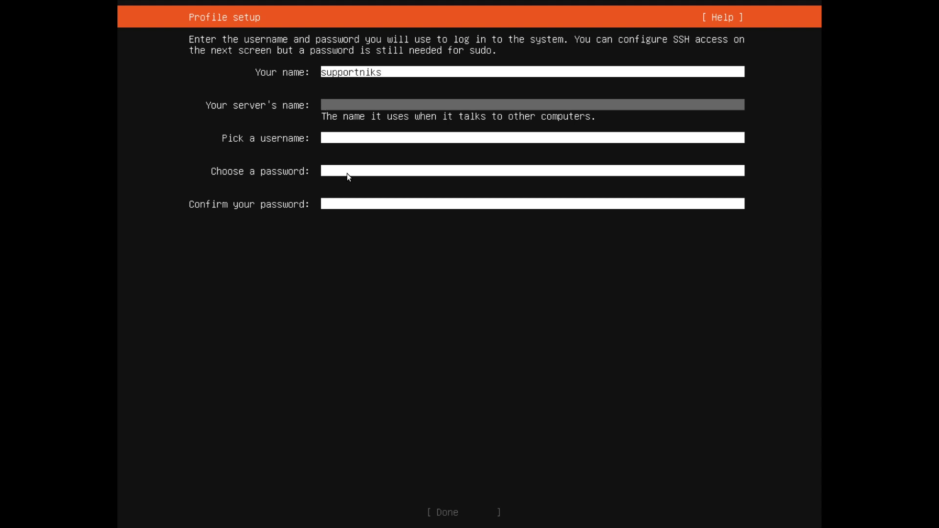
pyautogui.write('ubuntuserver')
pyautogui.press('Tab')
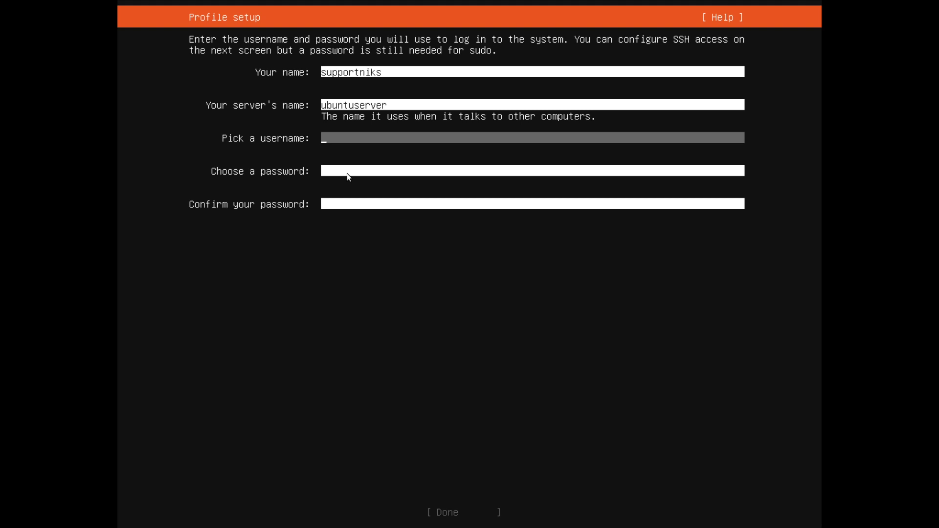
pyautogui.write('supportniks')
pyautogui.press('Tab')
# Enter and confirm the account password, and submit the profile
pyautogui.write('*******')
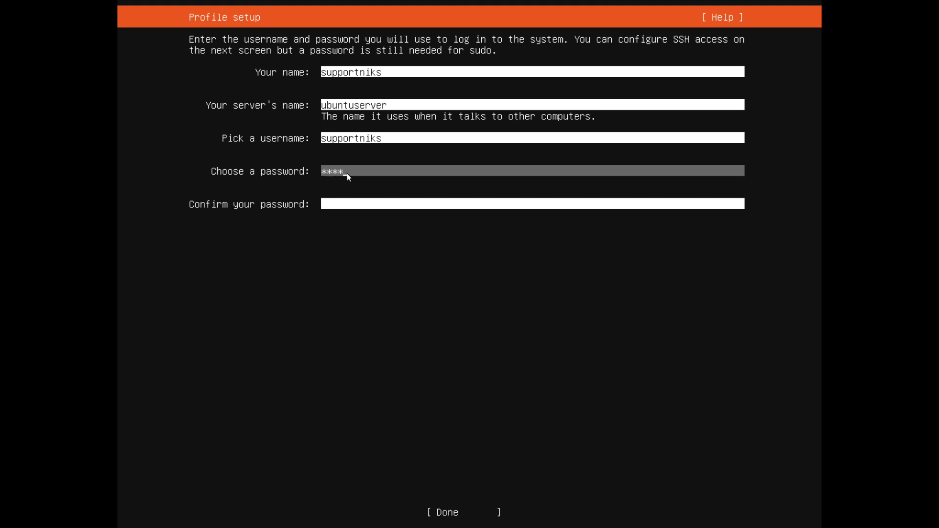
pyautogui.write('***')
pyautogui.press('Tab')
pyautogui.write('*********')
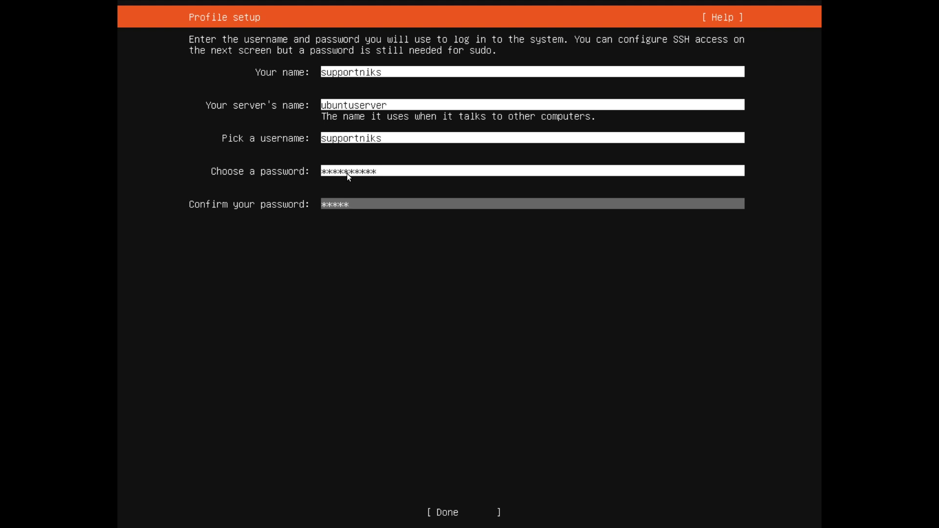
pyautogui.write('*')
pyautogui.press('Tab')
pyautogui.press('Return')
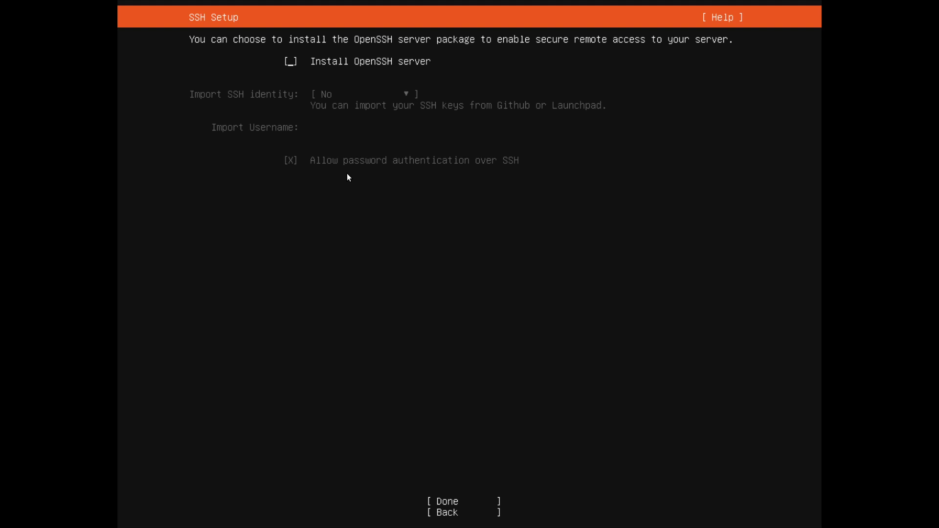
# Choose to install the OpenSSH server, keep SSH identity import set to No, and continue
pyautogui.press('space')
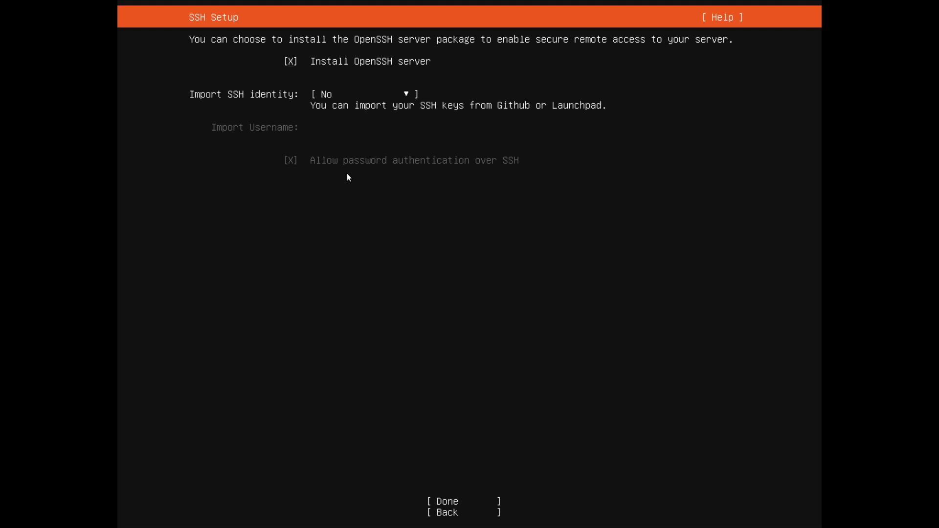
pyautogui.press('Tab')
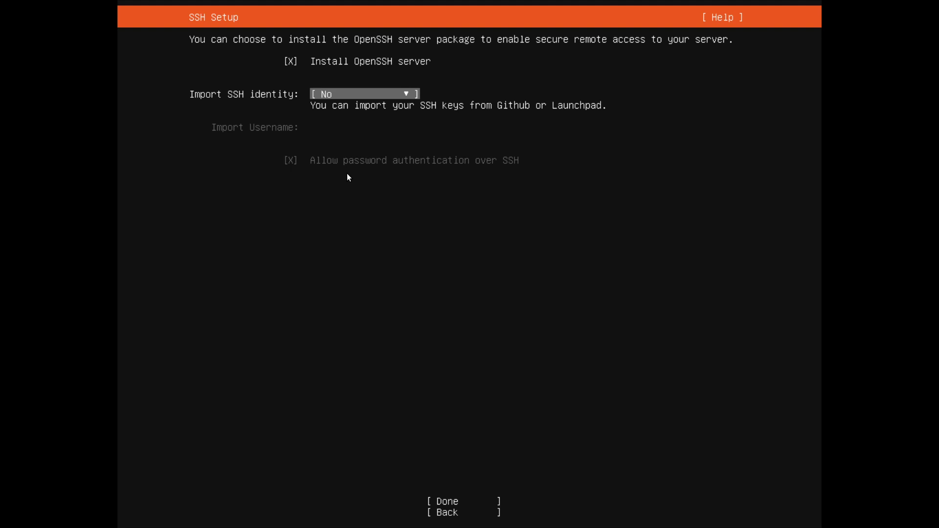
pyautogui.press('Tab')
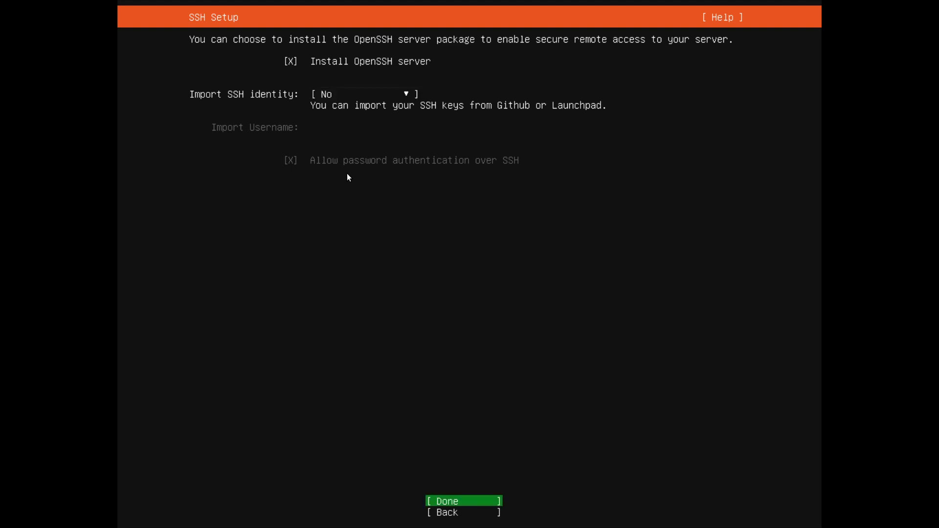
pyautogui.press('Return')
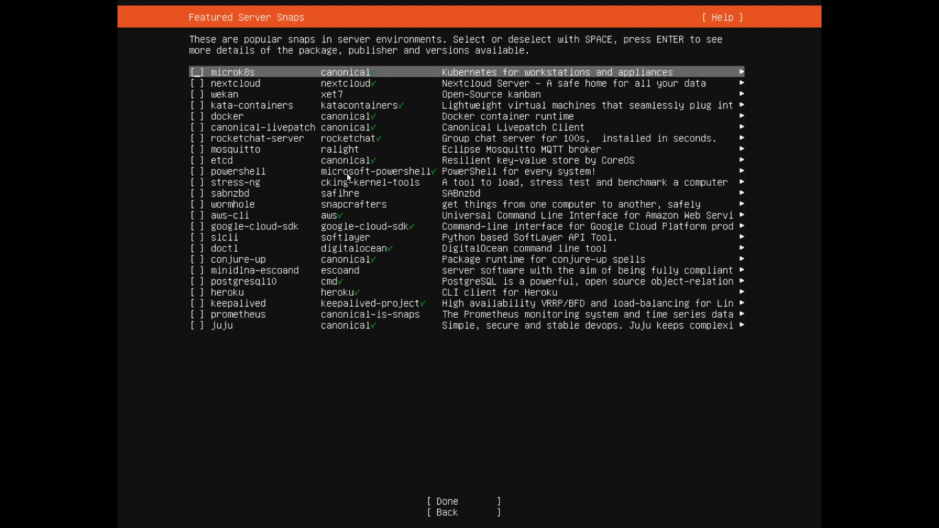
# Look through the featured server snaps, checking their names, publishers and descriptions
pyautogui.press('Down')
pyautogui.press('Down')
pyautogui.press('Down')
pyautogui.press('Down')
pyautogui.press('Down')
pyautogui.press('Down')
pyautogui.press('Down')
pyautogui.press('Down')
pyautogui.press('Down')
pyautogui.press('Down')
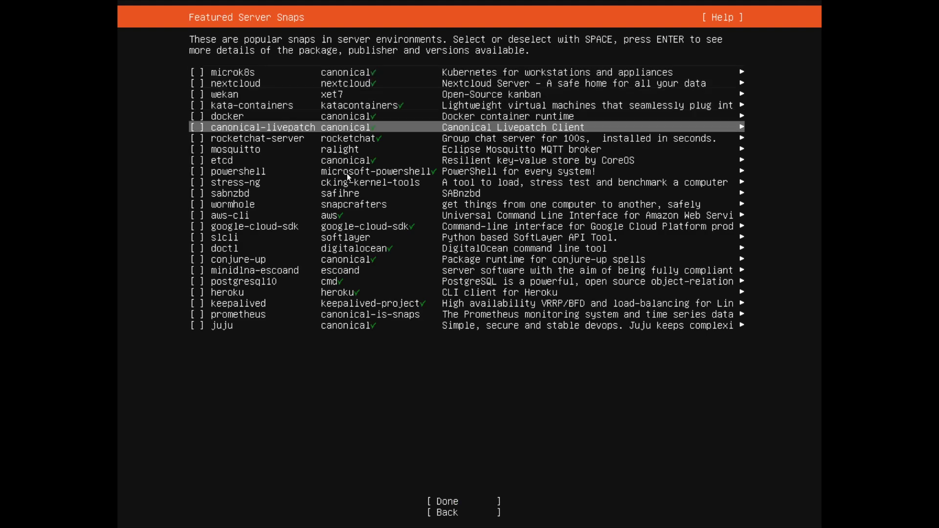
pyautogui.press('Down')
pyautogui.press('Down')
pyautogui.press('Down')
pyautogui.press('Down')
pyautogui.press('Down')
pyautogui.press('Down')
pyautogui.press('Down')
pyautogui.press('Down')
pyautogui.press('Down')
pyautogui.press('Down')
pyautogui.press('Down')
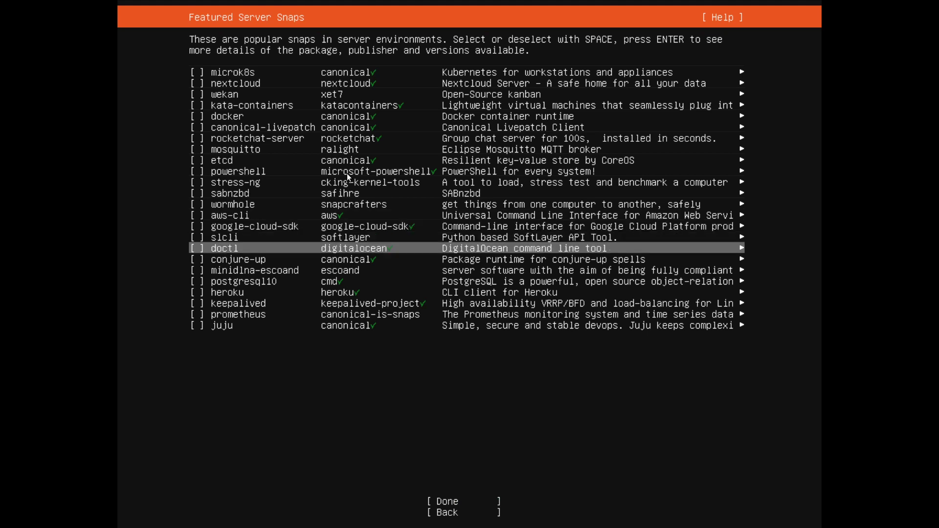
pyautogui.press('Up')
pyautogui.press('Up')
pyautogui.press('Up')
pyautogui.press('Up')
pyautogui.press('Up')
pyautogui.press('Up')
pyautogui.press('Up')
pyautogui.press('Up')
pyautogui.press('Up')
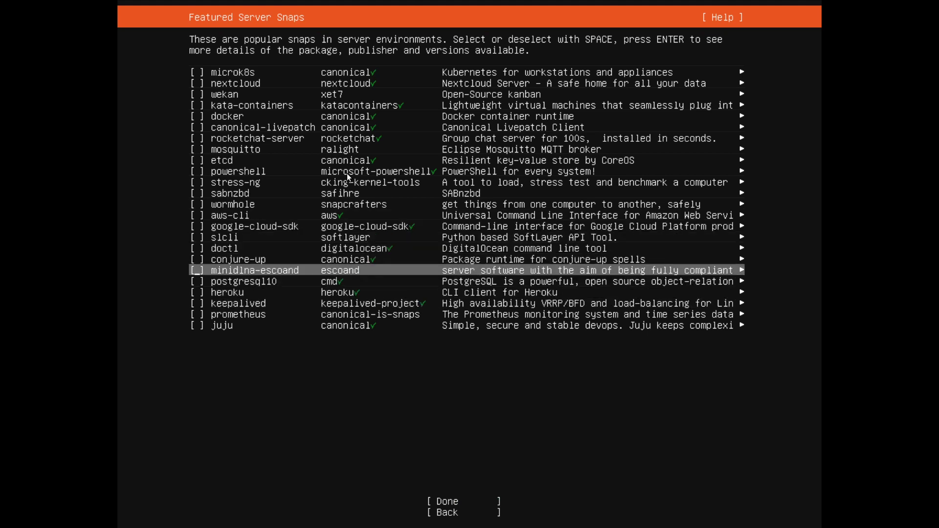
pyautogui.press('Up')
pyautogui.press('Down')
pyautogui.press('Down')
pyautogui.press('Down')
pyautogui.press('Down')
pyautogui.press('Down')
pyautogui.press('Down')
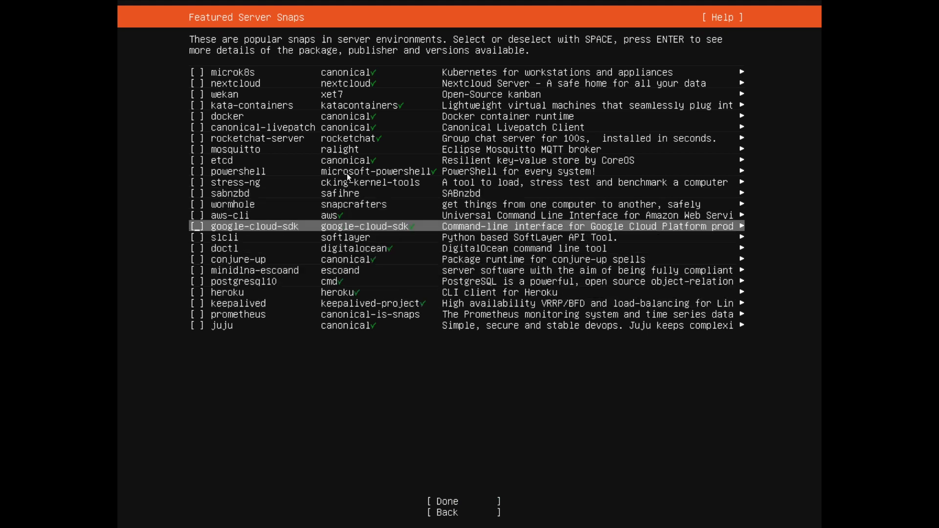
pyautogui.press('Down')
pyautogui.press('Down')
pyautogui.press('Down')
pyautogui.press('Down')
pyautogui.press('Down')
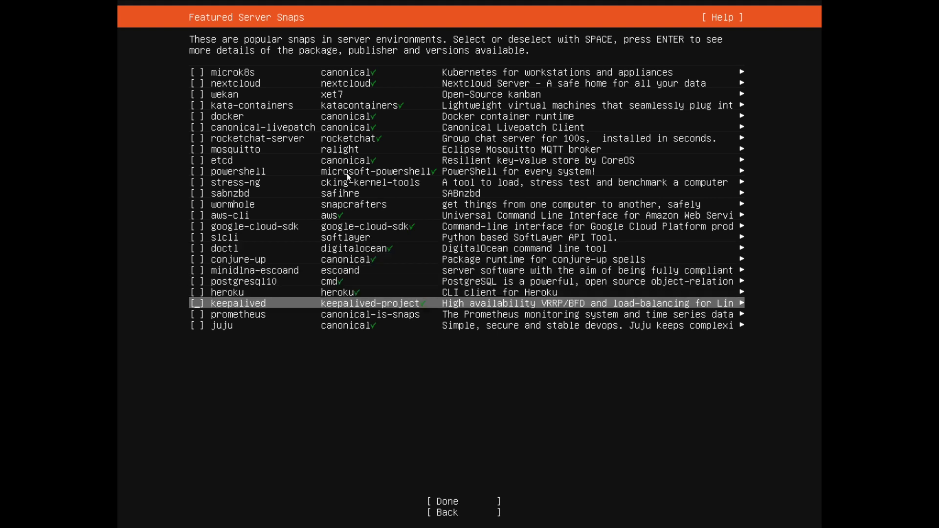
pyautogui.press('Up')
pyautogui.press('Up')
pyautogui.press('Up')
pyautogui.press('Up')
pyautogui.press('Up')
pyautogui.press('Up')
pyautogui.press('Up')
pyautogui.press('Up')
pyautogui.press('Up')
pyautogui.press('Up')
pyautogui.press('Up')
pyautogui.press('Up')
pyautogui.press('Up')
pyautogui.press('Up')
pyautogui.press('Up')
pyautogui.press('Up')
pyautogui.press('Up')
pyautogui.press('Up')
pyautogui.press('Up')
pyautogui.press('Up')
pyautogui.press('Down')
pyautogui.press('Down')
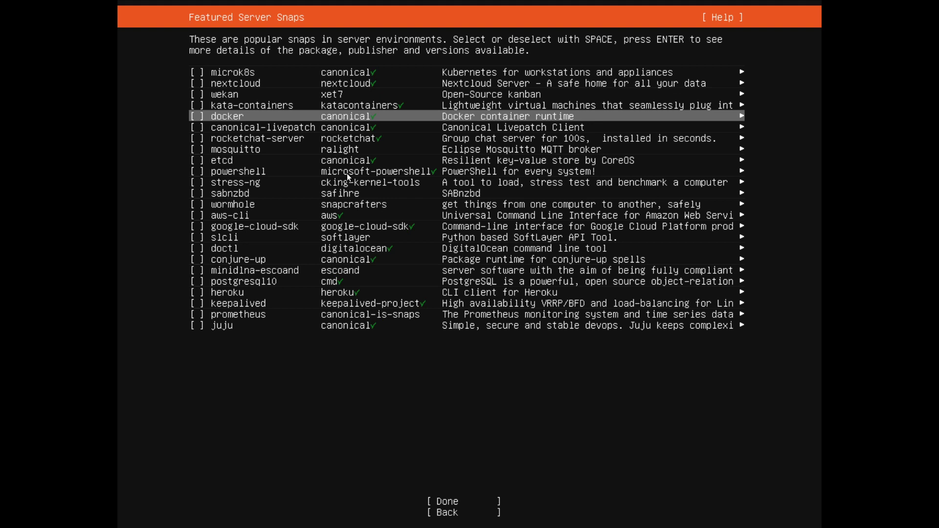
pyautogui.press('Down')
pyautogui.press('Down')
pyautogui.press('Down')
pyautogui.press('Down')
pyautogui.press('Down')
pyautogui.press('Down')
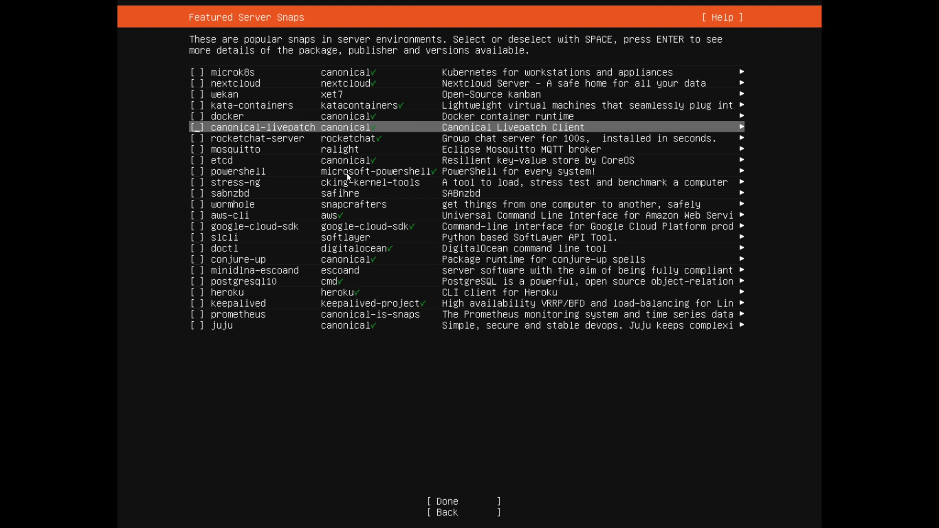
pyautogui.press('Down')
pyautogui.press('Down')
pyautogui.press('Down')
pyautogui.press('Down')
pyautogui.press('Down')
pyautogui.press('Down')
pyautogui.press('Down')
pyautogui.press('Down')
pyautogui.press('Down')
pyautogui.press('Down')
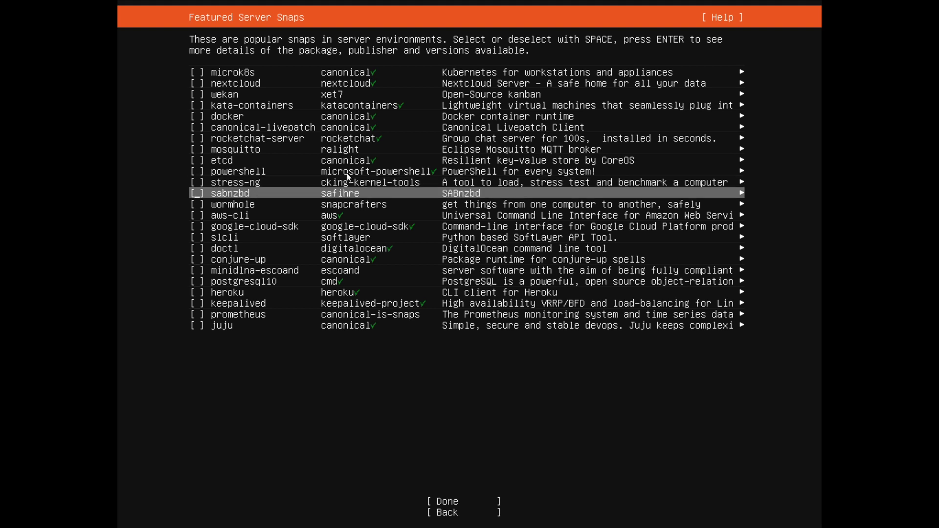
# Leave all featured server snaps unselected and continue with the installation
pyautogui.press('Down')
pyautogui.press('Down')
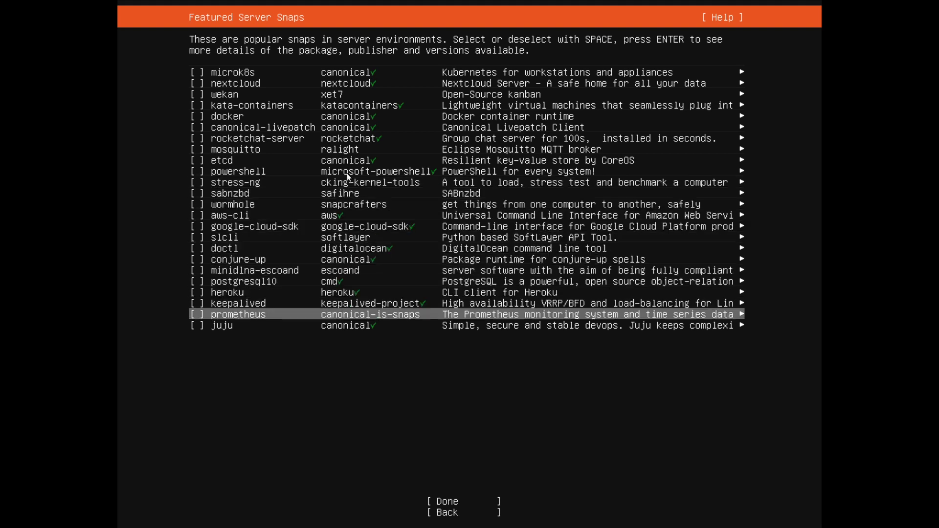
pyautogui.press('Tab')
pyautogui.press('Return')
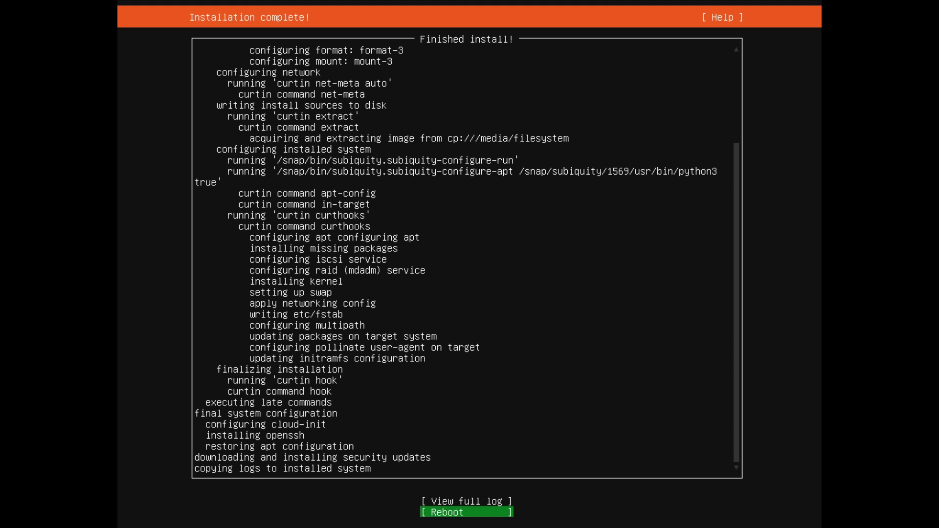
# Review the finished installation's log from its first entries to its last
pyautogui.press('Up')
pyautogui.press('Up')
pyautogui.press('Up')
pyautogui.press('Up')
pyautogui.press('Up')
pyautogui.press('Up')
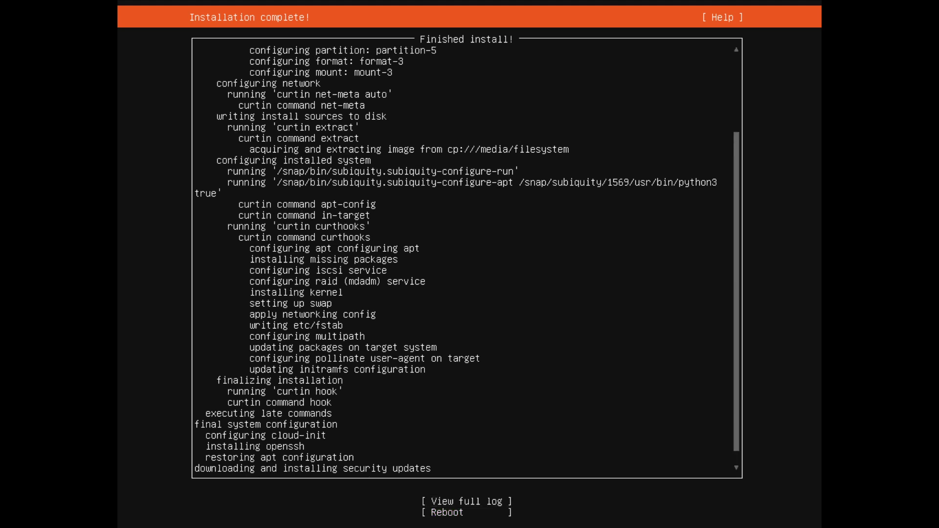
pyautogui.press('Up')
pyautogui.press('Up')
pyautogui.press('Up')
pyautogui.press('Up')
pyautogui.press('Up')
pyautogui.press('Up')
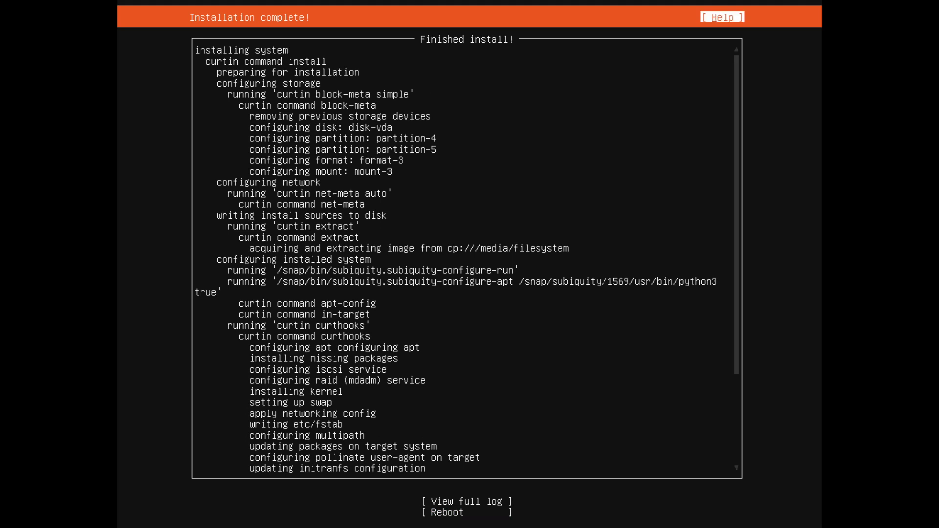
pyautogui.press('Down')
pyautogui.press('Down')
pyautogui.press('Down')
pyautogui.press('Down')
pyautogui.press('Down')
pyautogui.press('Down')
pyautogui.press('Down')
pyautogui.press('Down')
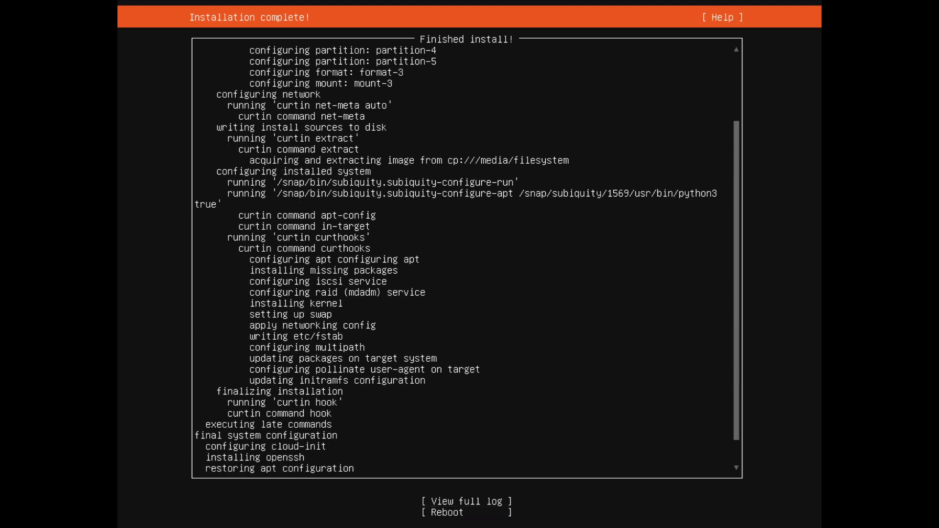
pyautogui.press('Up')
pyautogui.press('Down')
pyautogui.press('Down')
pyautogui.press('Down')
pyautogui.press('Down')
pyautogui.press('Down')
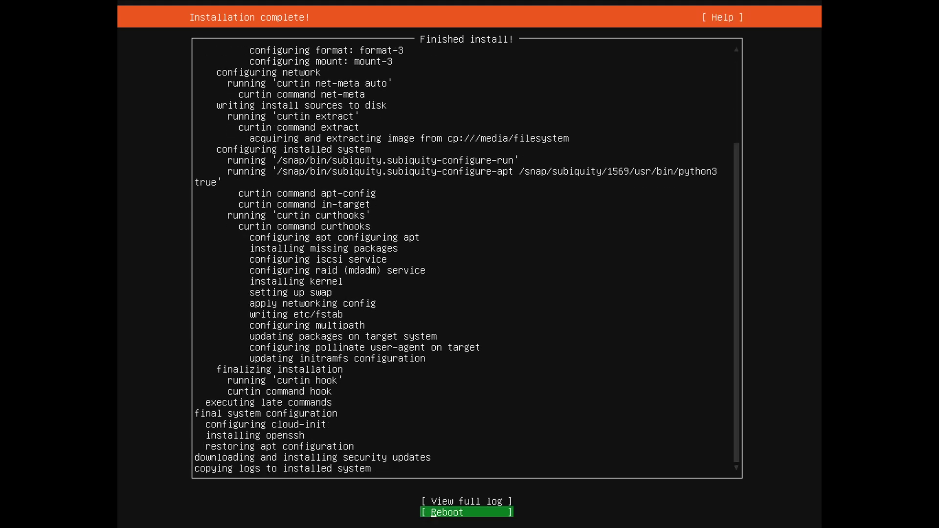
# Reboot the virtual machine from the installation complete screen without opening the full log
pyautogui.press('Up')
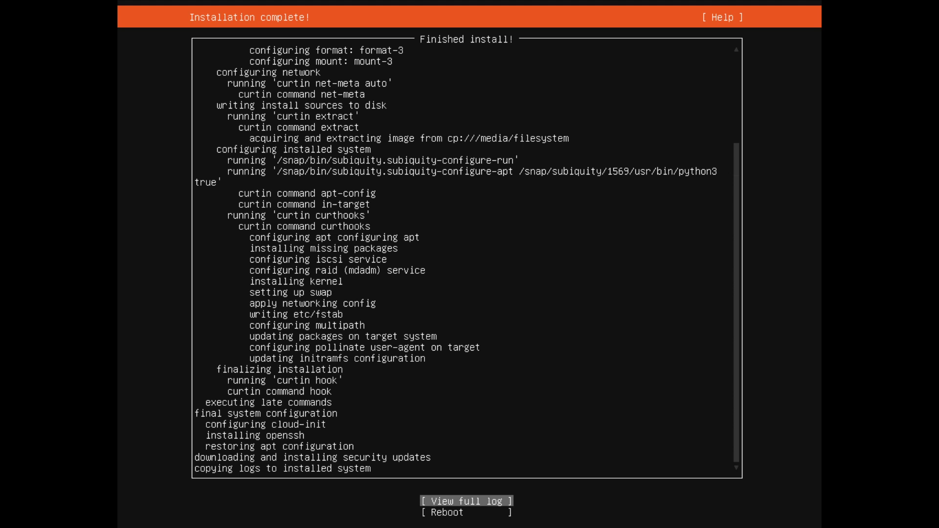
pyautogui.press('Up')
pyautogui.press('Up')
pyautogui.press('Down')
pyautogui.press('Down')
pyautogui.press('Down')
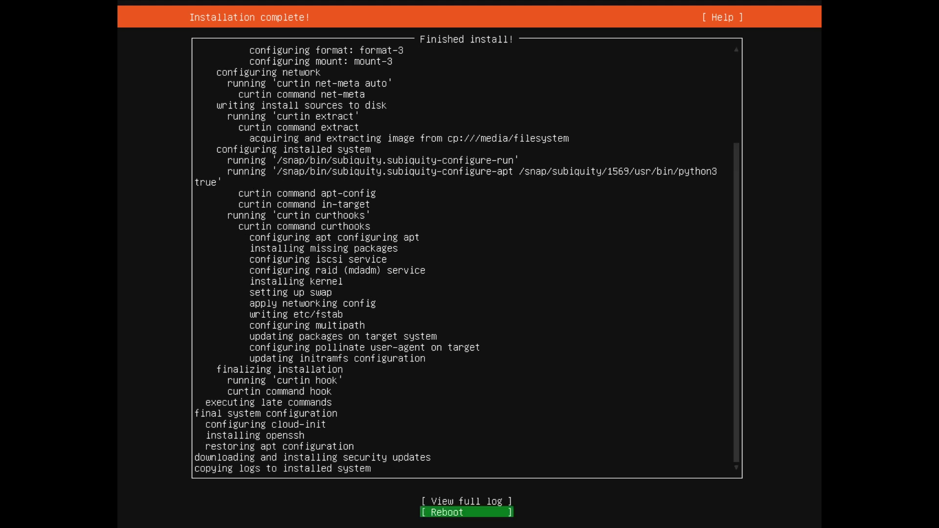
pyautogui.press('Up')
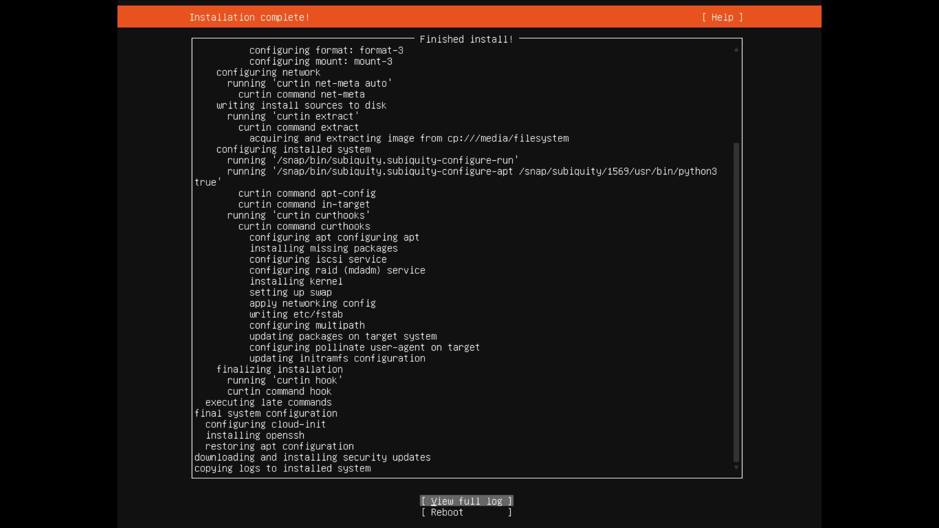
pyautogui.press('Down')
pyautogui.press('Return')
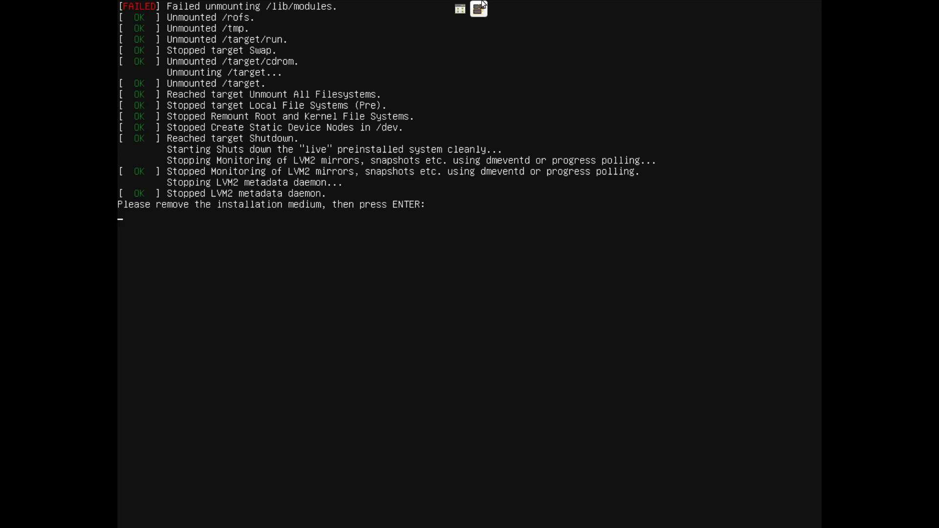
# Leave fullscreen and disconnect the Ubuntu server ISO from IDE CDROM 1 in the virtual machine's hardware details
pyautogui.click(459, 8)
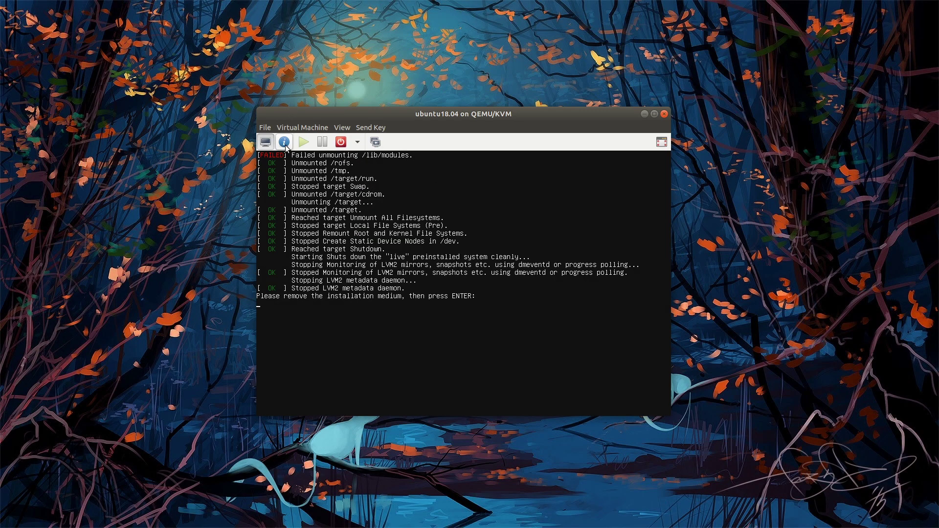
pyautogui.click(284, 144)
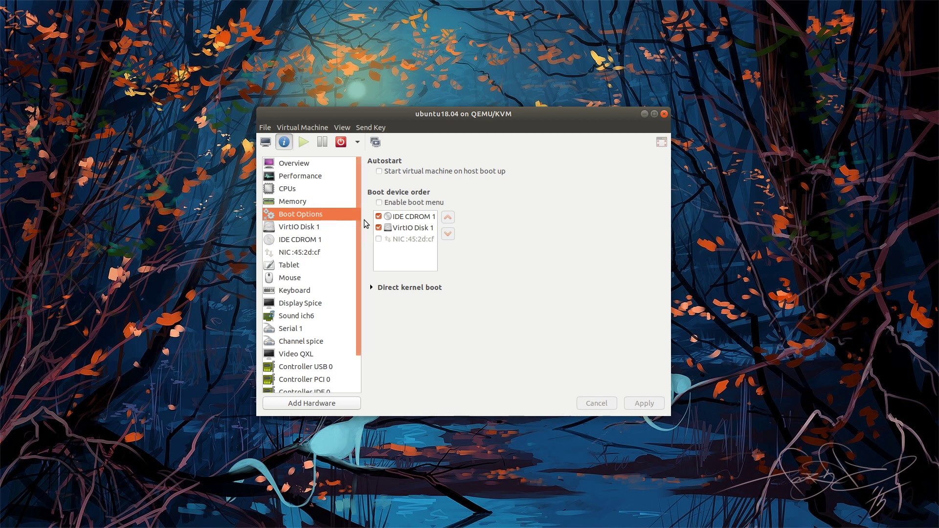
pyautogui.click(415, 216)
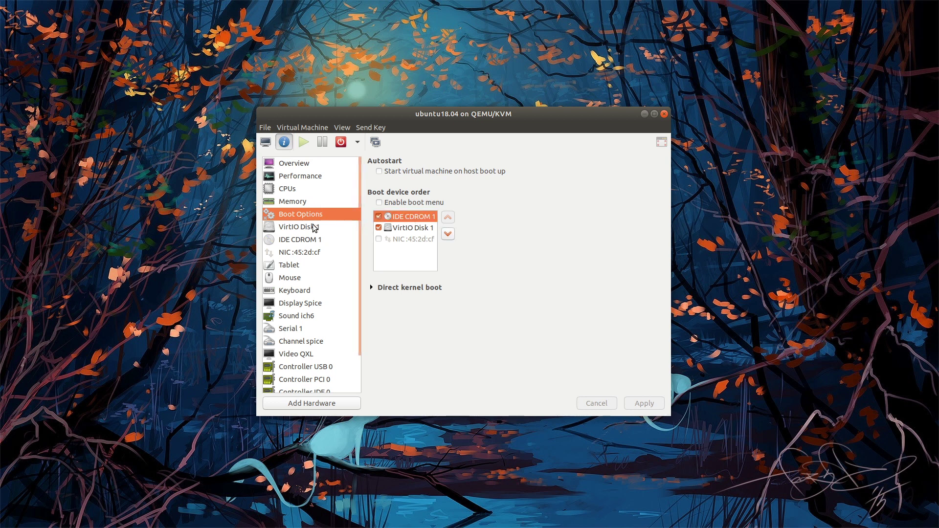
pyautogui.click(301, 243)
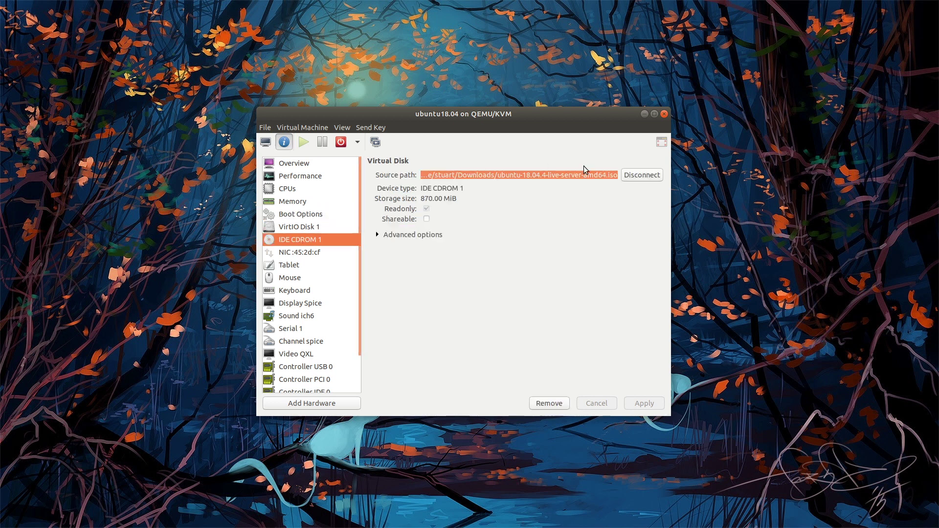
pyautogui.click(645, 176)
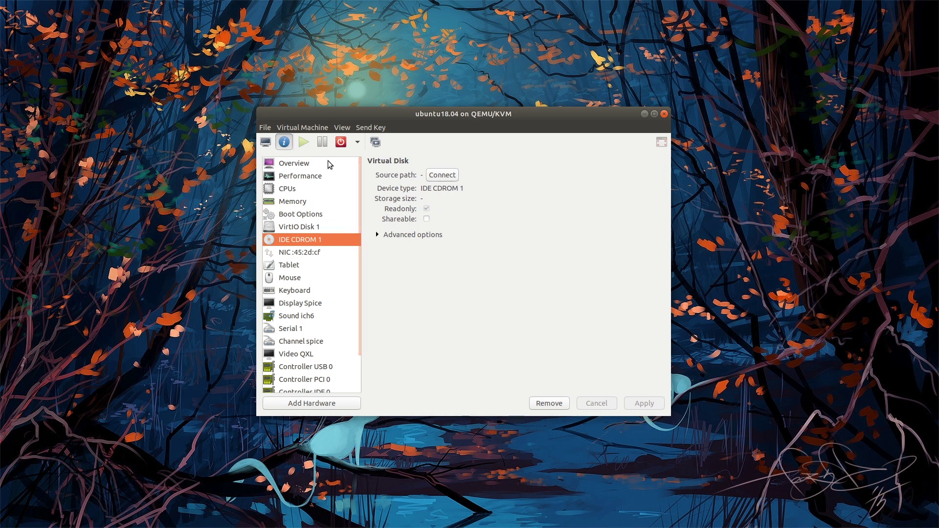
# Return to the virtual machine's console in fullscreen and confirm the installation medium's removal so the reboot continues
pyautogui.click(266, 142)
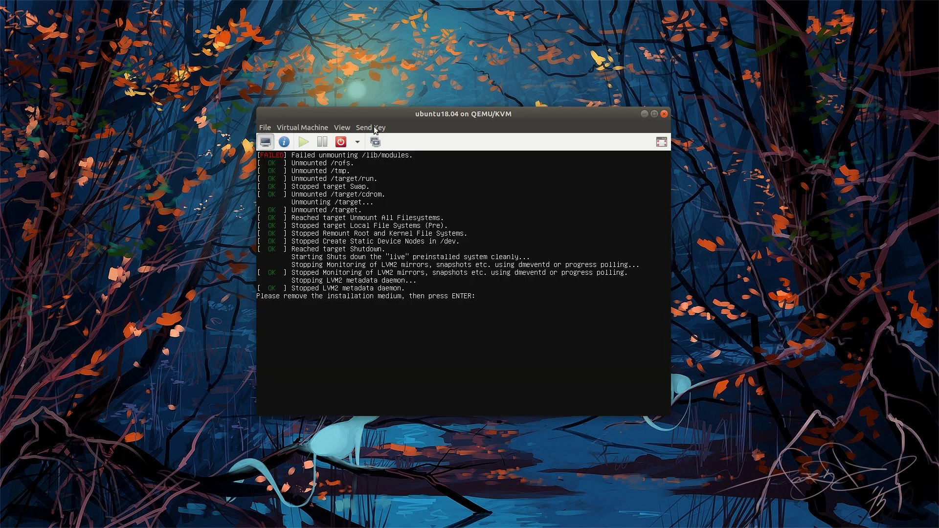
pyautogui.click(343, 127)
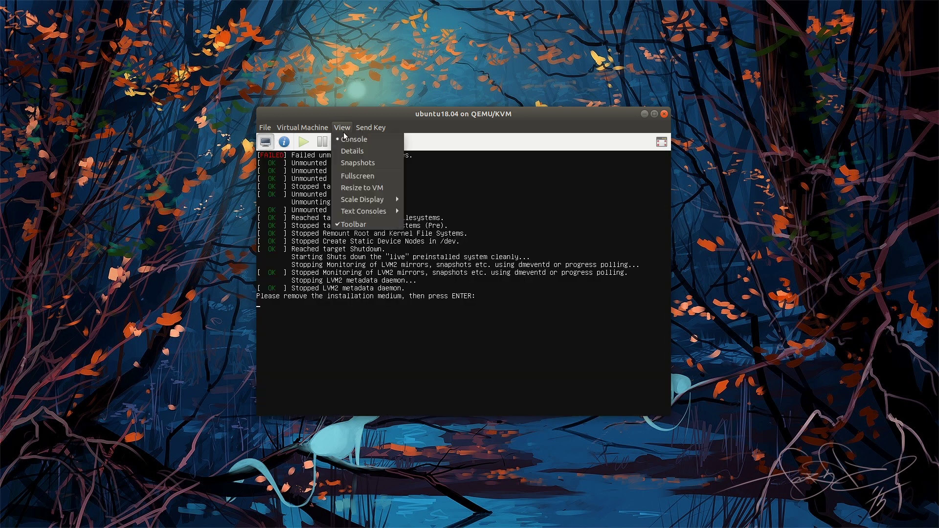
pyautogui.click(362, 176)
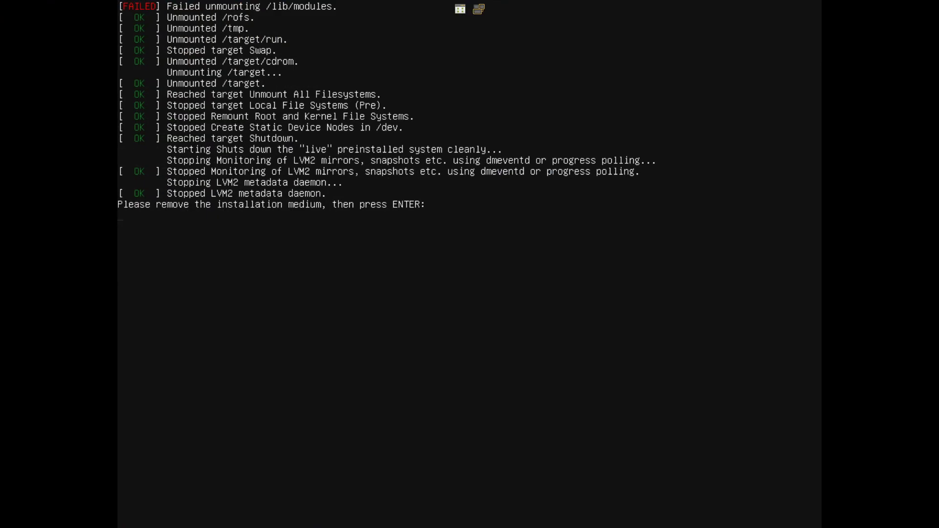
pyautogui.press('Return')
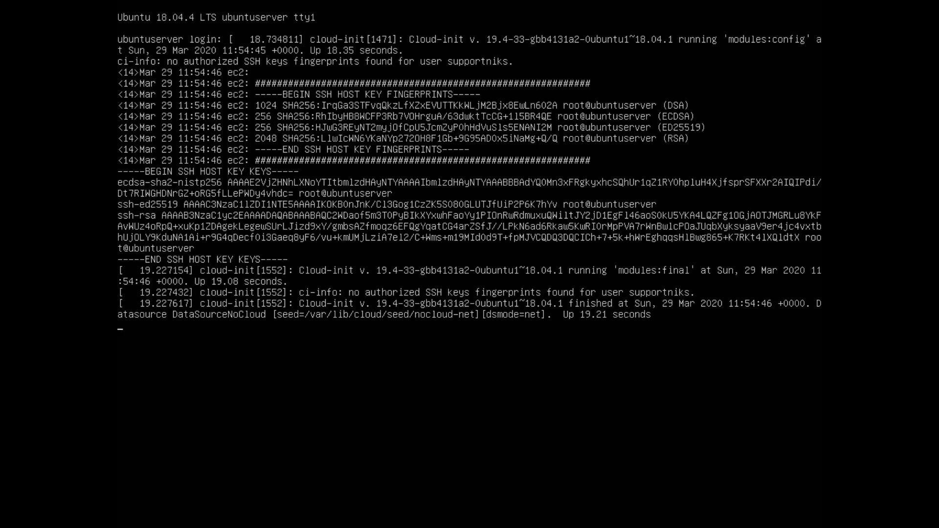
# Bring up a fresh ubuntuserver login prompt and submit supportniks as the login name
pyautogui.press('Return')
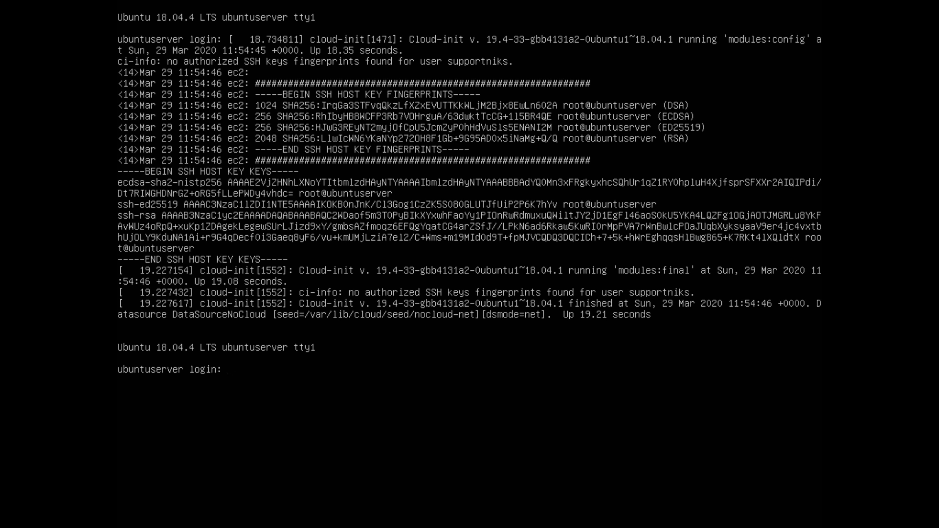
pyautogui.write('suppo')
pyautogui.write('rtniks')
pyautogui.press('Return')
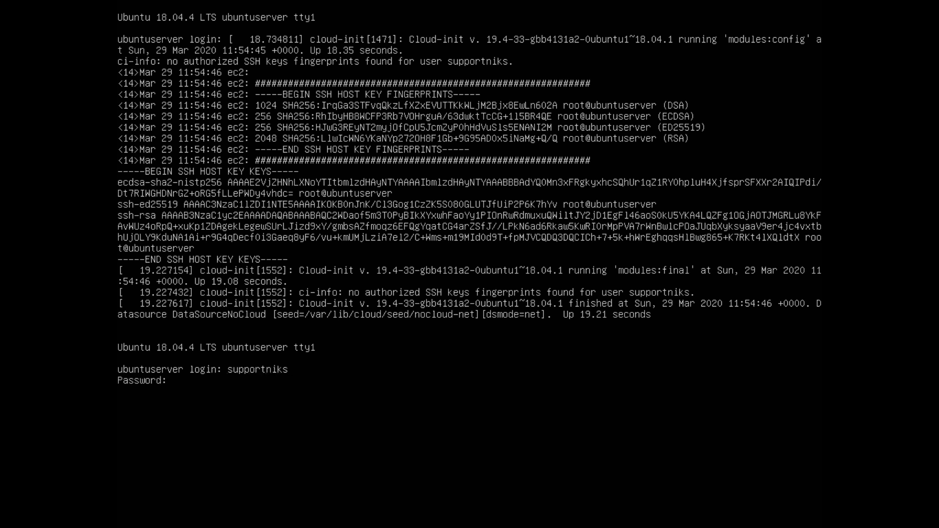